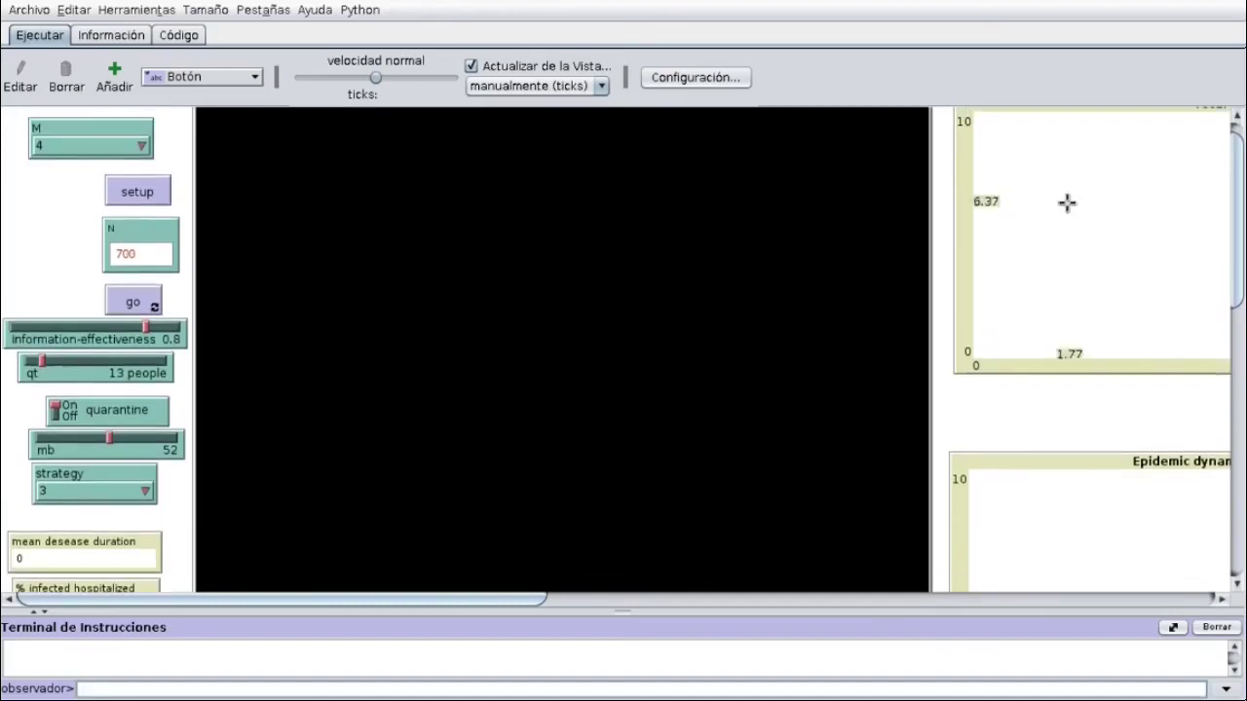
{"action": "scroll", "coordinate": [1235, 256], "scroll_direction": "up", "scroll_amount": 2}
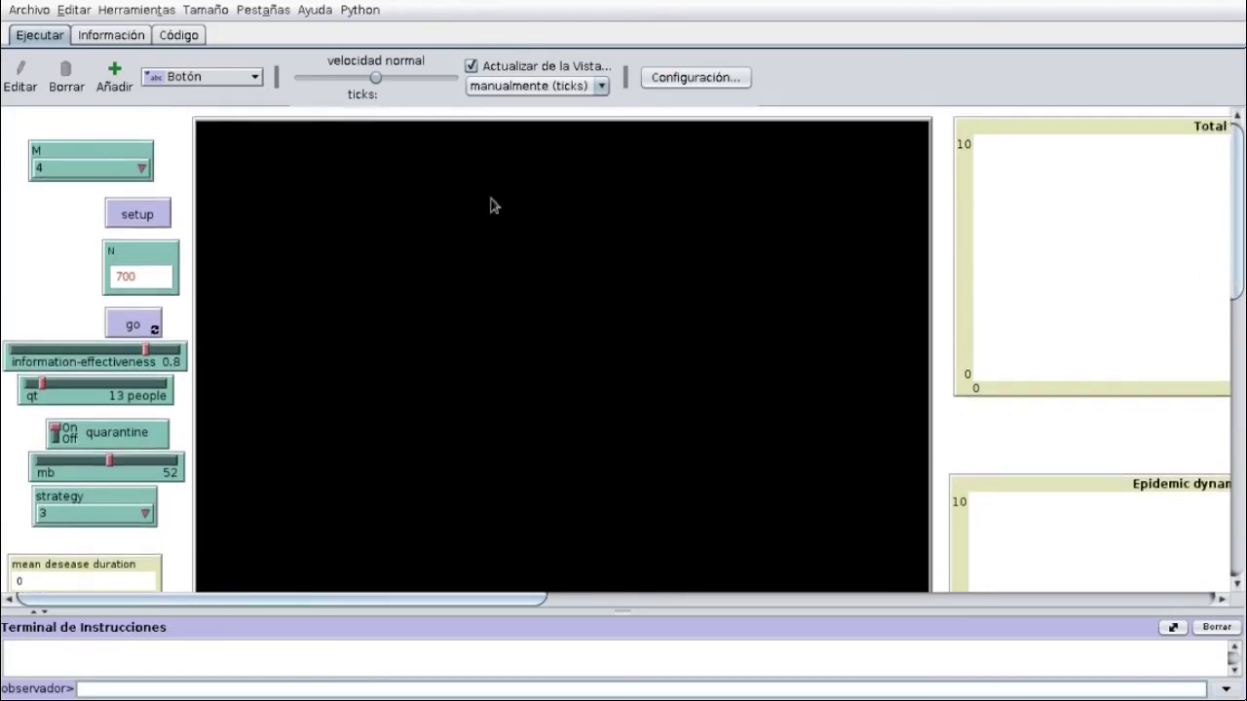
- Set up the population and run go forever under strategy 3 to about tick 26
{"action": "left_click", "coordinate": [141, 212]}
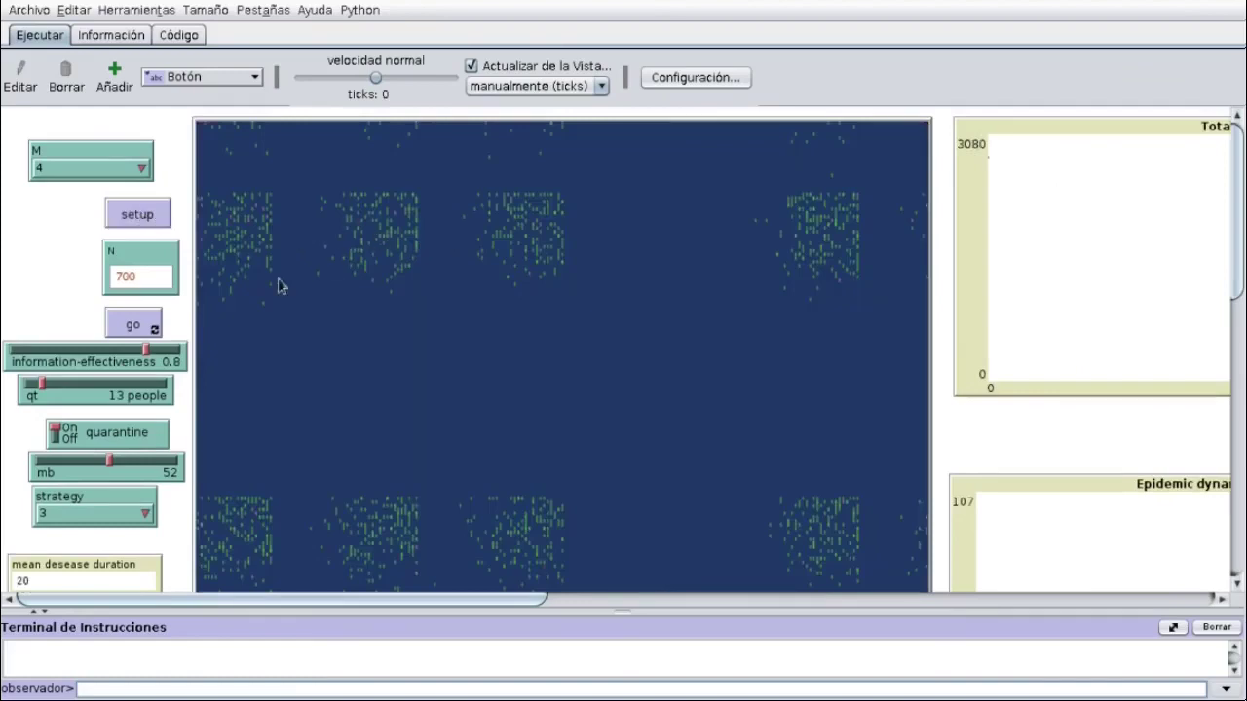
{"action": "scroll", "coordinate": [618, 342], "scroll_direction": "down", "scroll_amount": 1}
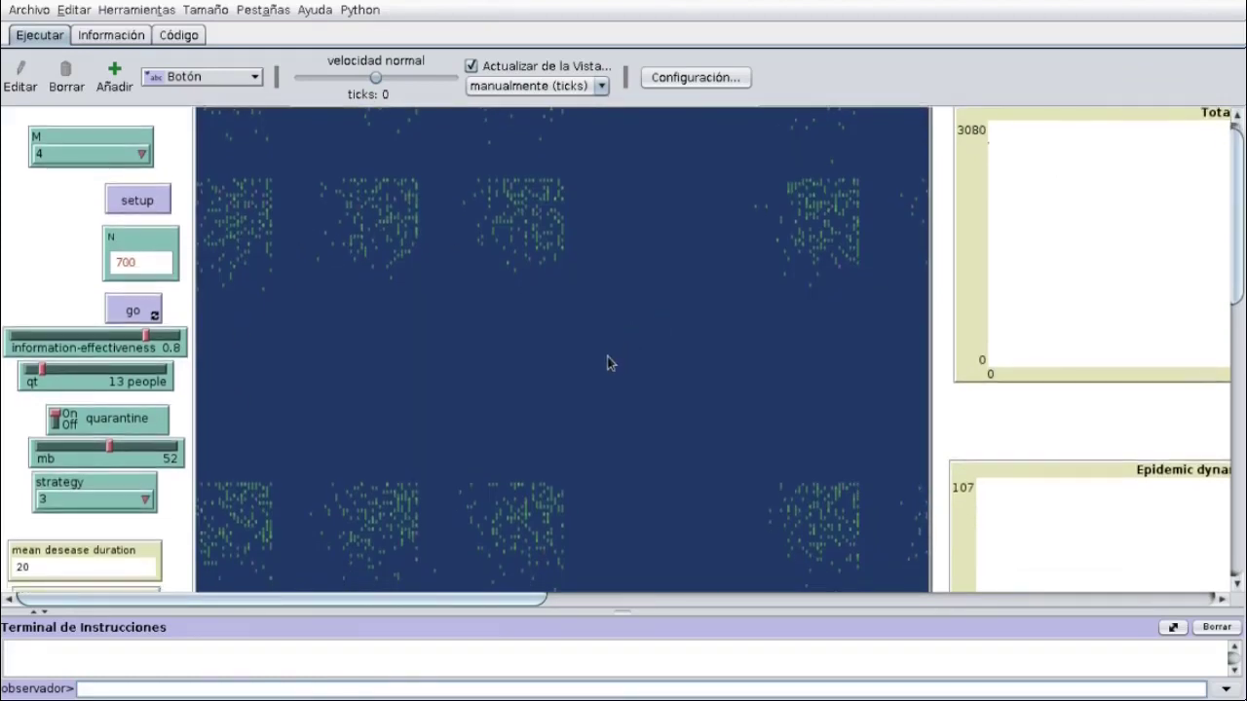
{"action": "scroll", "coordinate": [598, 378], "scroll_direction": "down", "scroll_amount": 3}
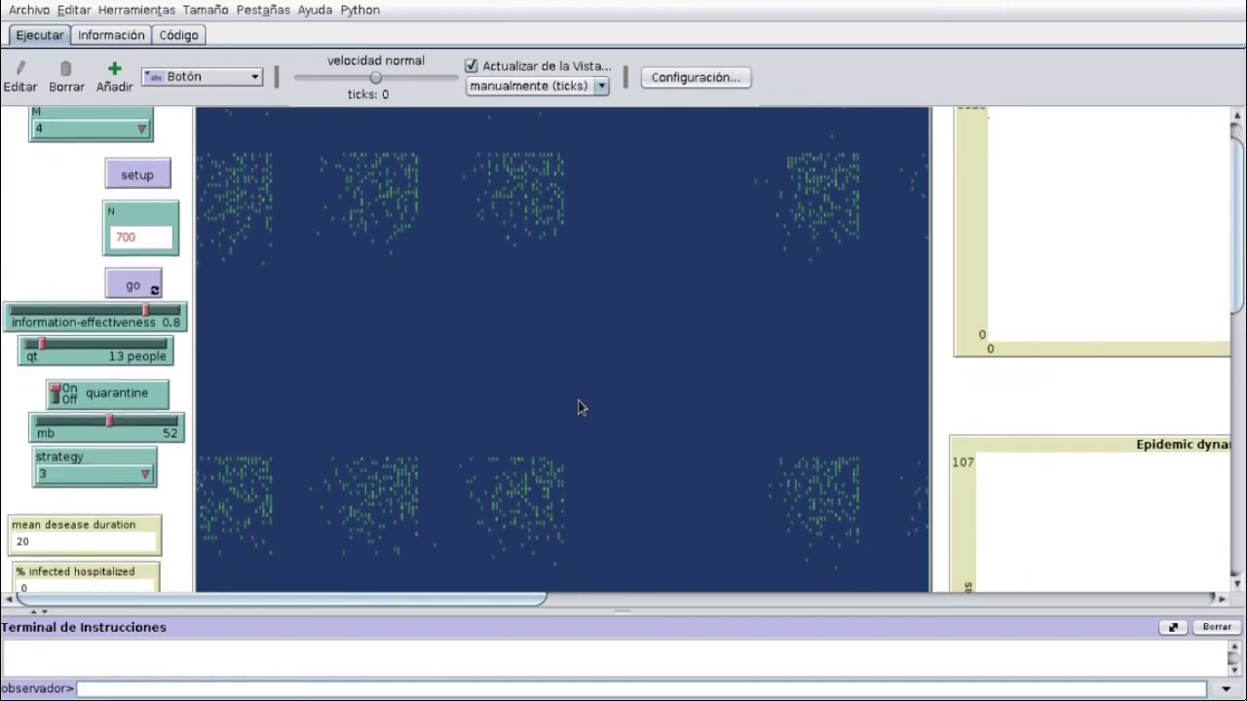
{"action": "scroll", "coordinate": [578, 407], "scroll_direction": "down", "scroll_amount": 2}
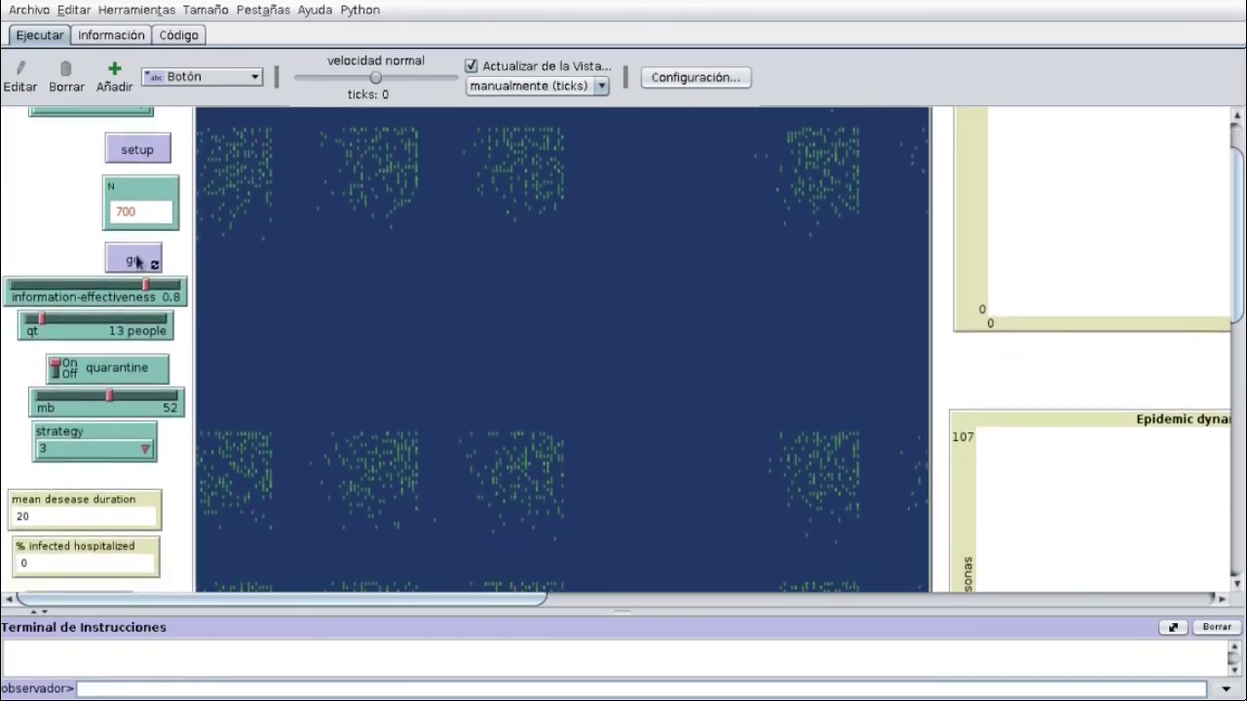
{"action": "left_click", "coordinate": [137, 261]}
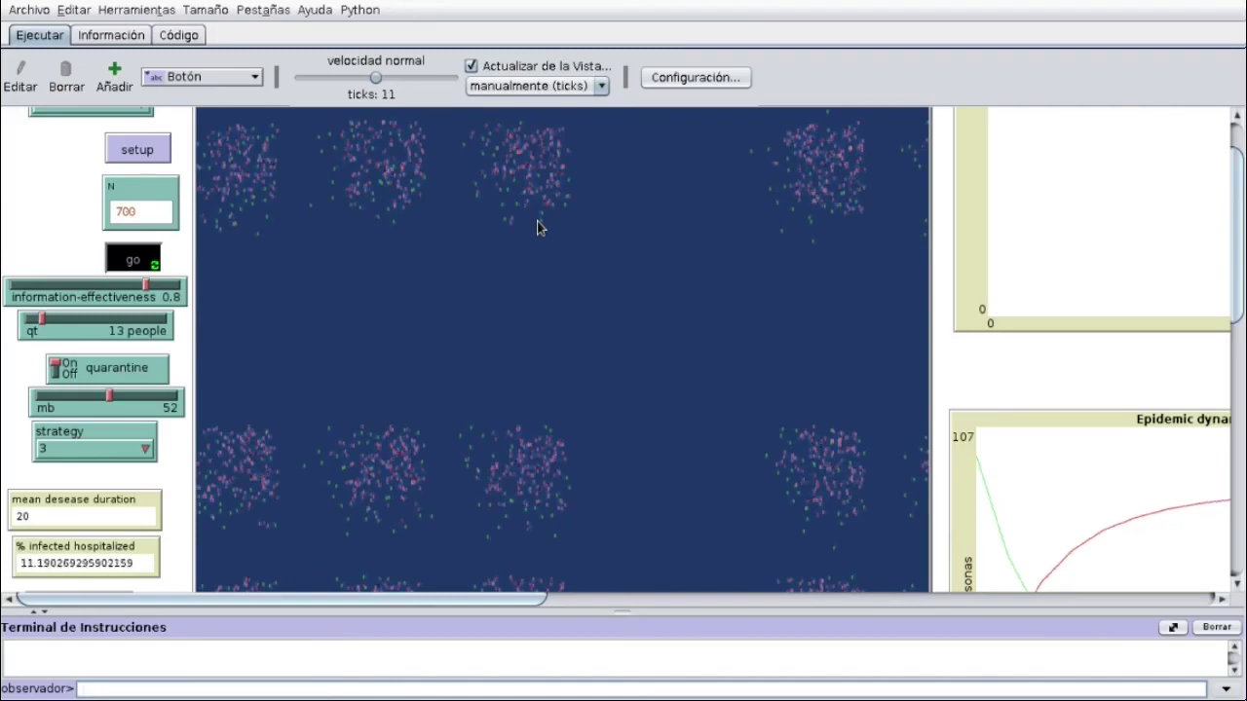
{"action": "scroll", "coordinate": [871, 357], "scroll_direction": "down", "scroll_amount": 1}
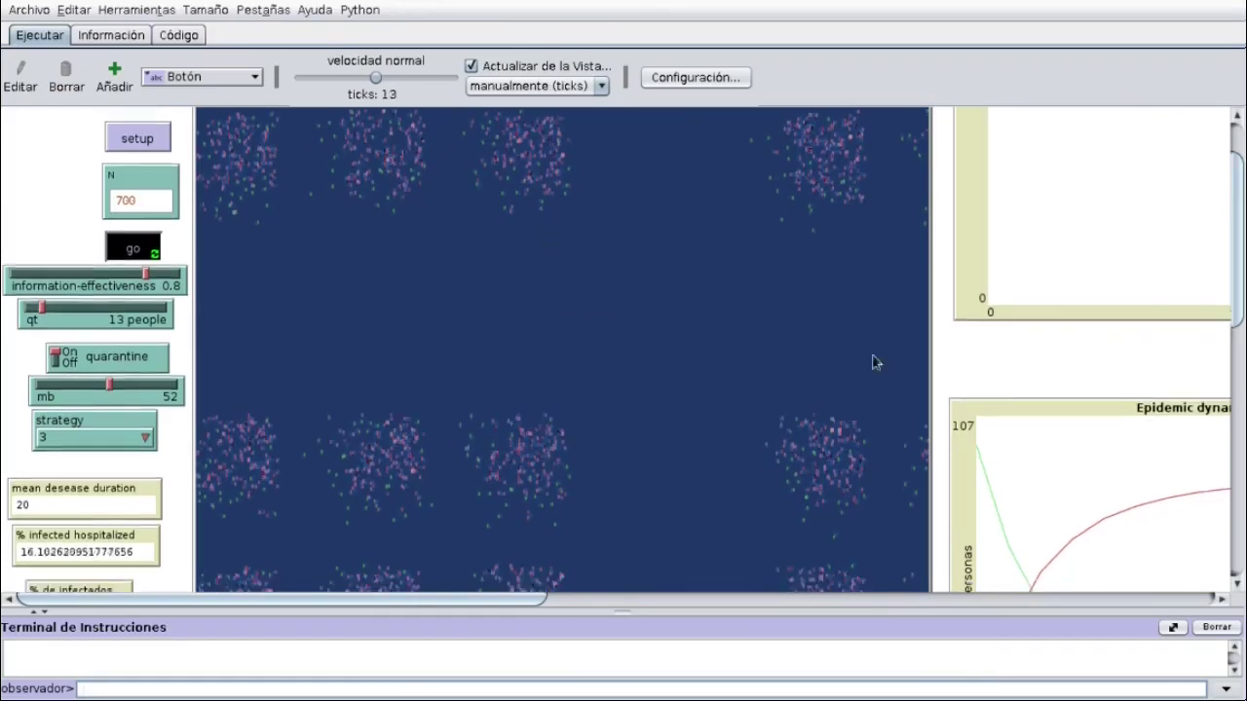
{"action": "left_click_drag", "start_coordinate": [1237, 198], "coordinate": [1241, 251]}
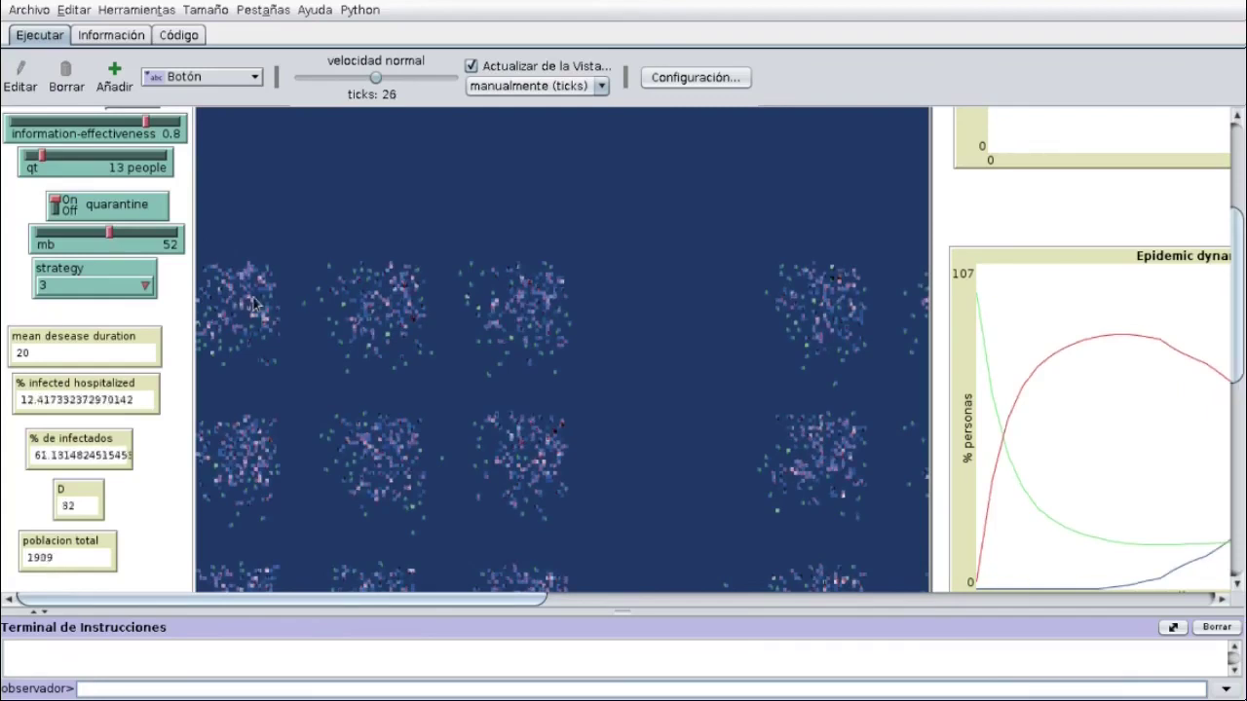
- Switch to strategy 2 with mb 56 and restart the run from a fresh setup
{"action": "left_click", "coordinate": [101, 288]}
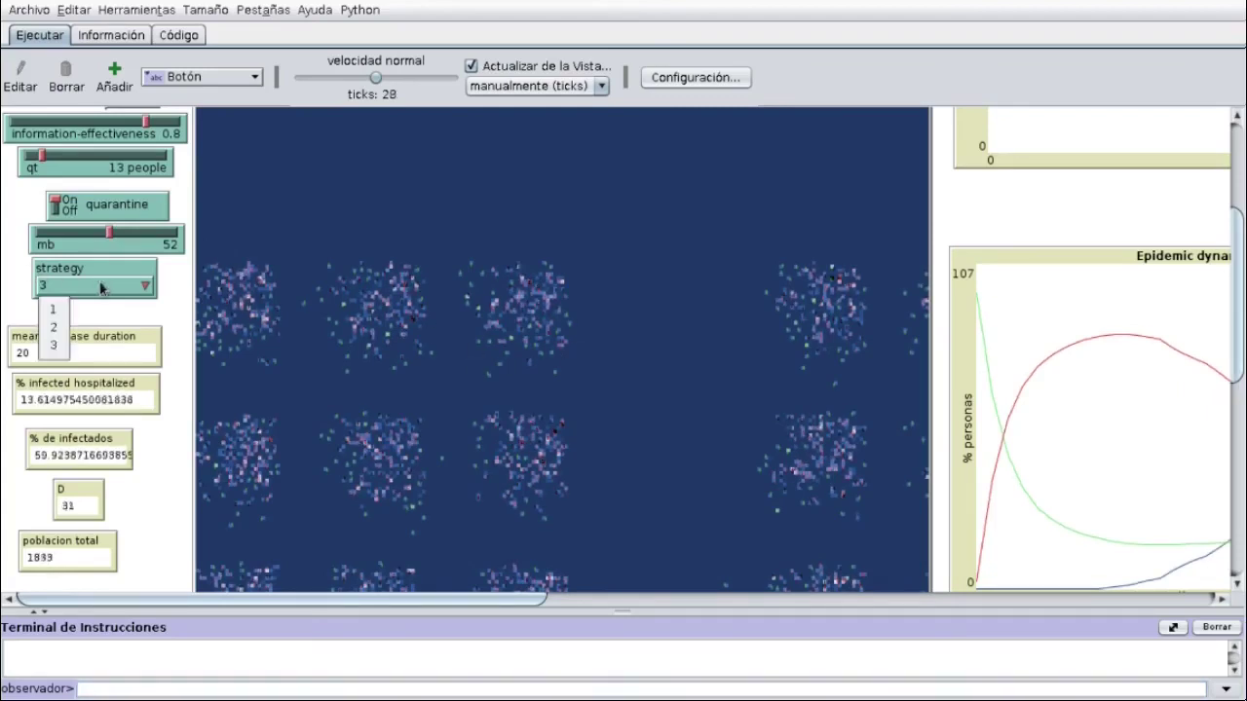
{"action": "left_click", "coordinate": [58, 327]}
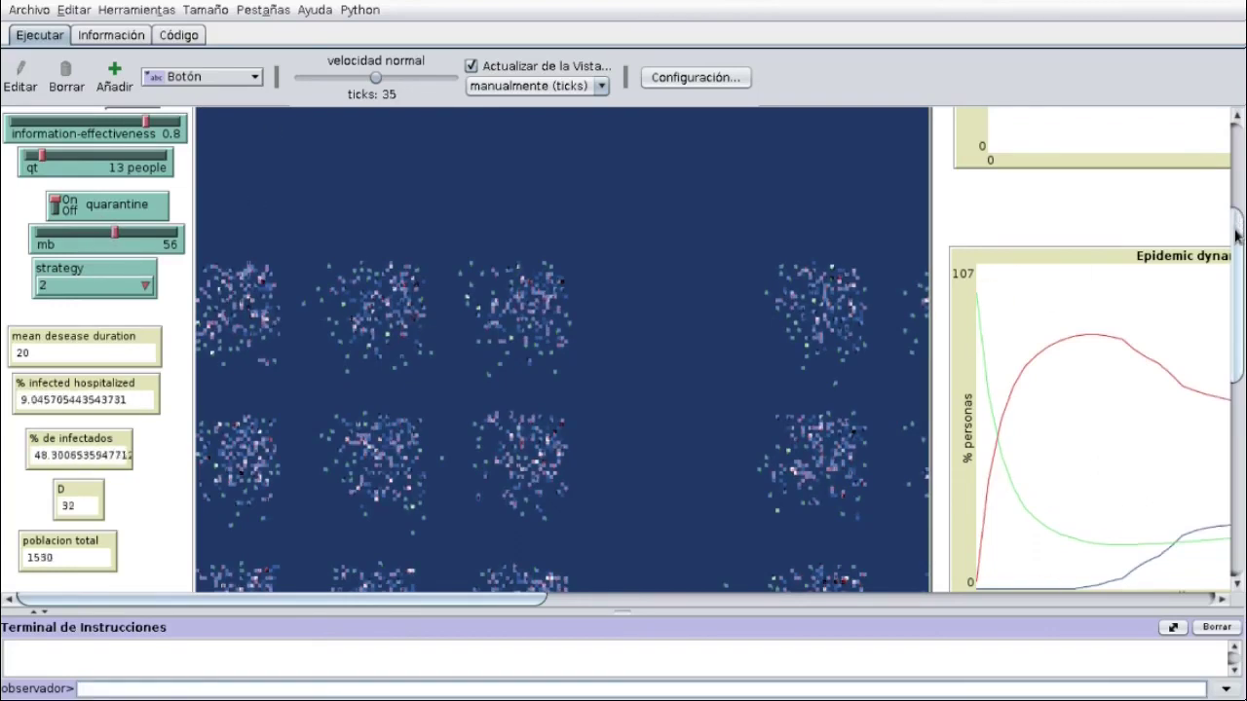
{"action": "left_click_drag", "start_coordinate": [1235, 205], "coordinate": [1235, 148]}
{"action": "left_click", "coordinate": [141, 216]}
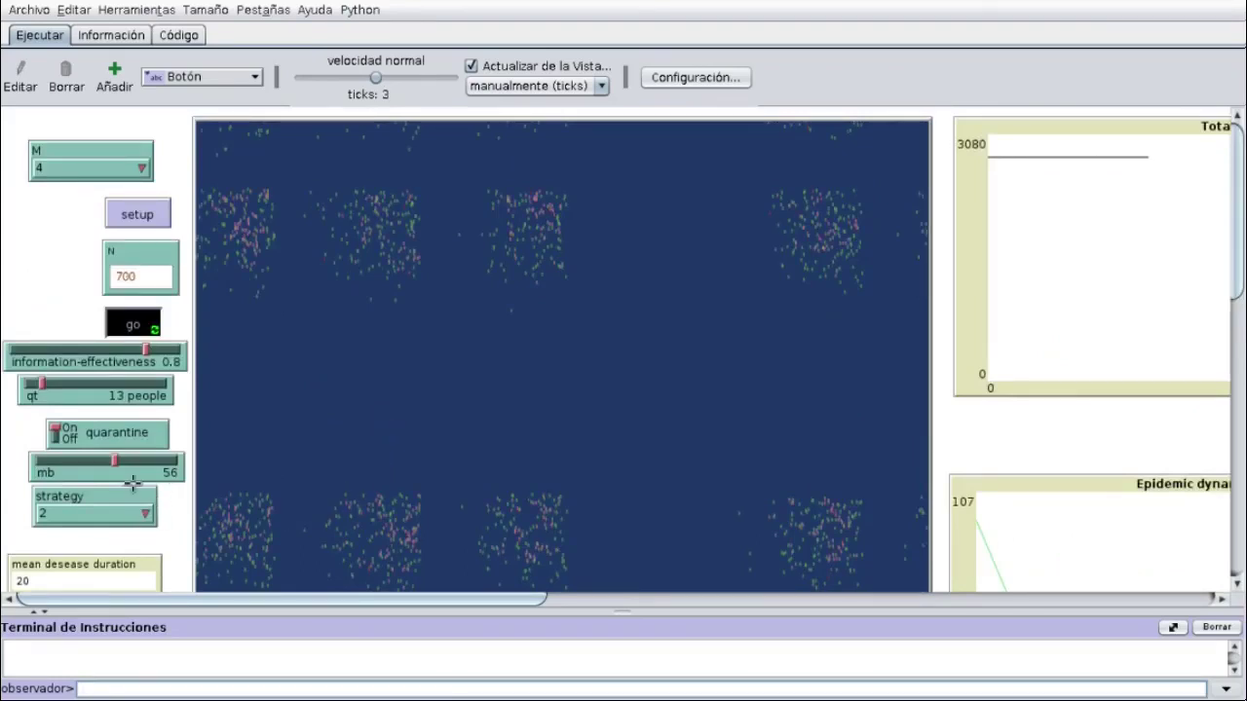
{"action": "scroll", "coordinate": [537, 459], "scroll_direction": "down", "scroll_amount": 3}
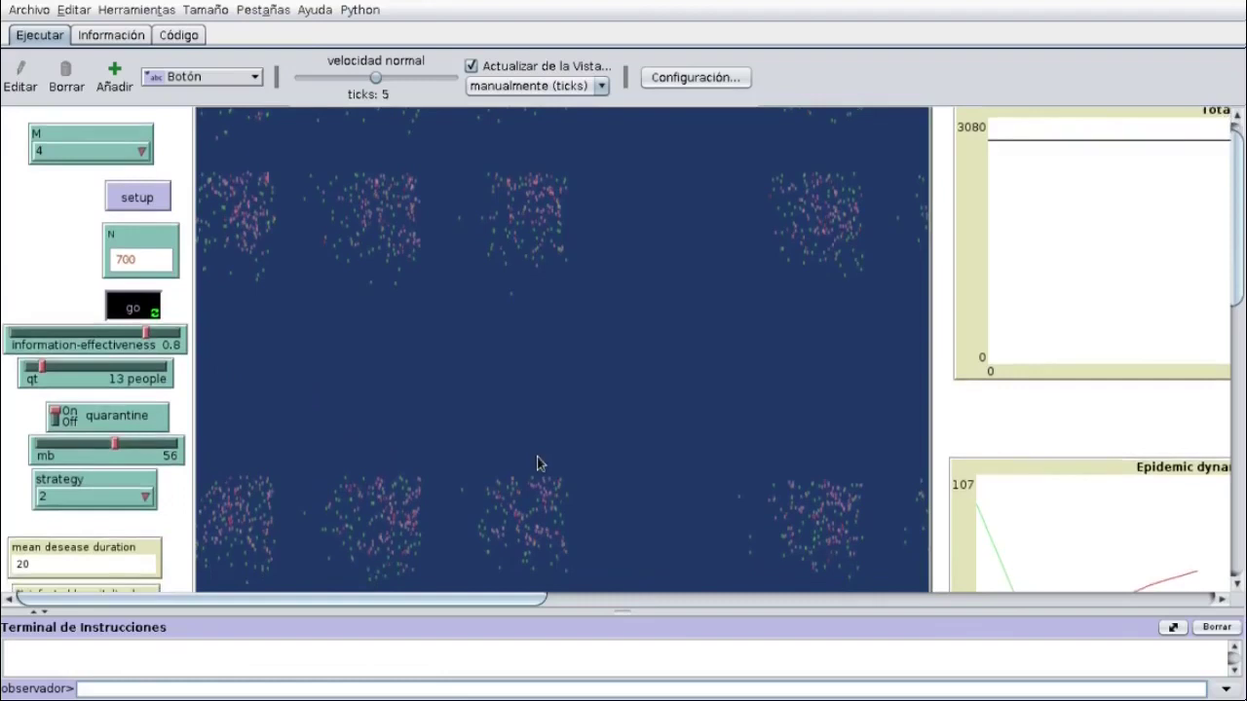
{"action": "left_click", "coordinate": [153, 181]}
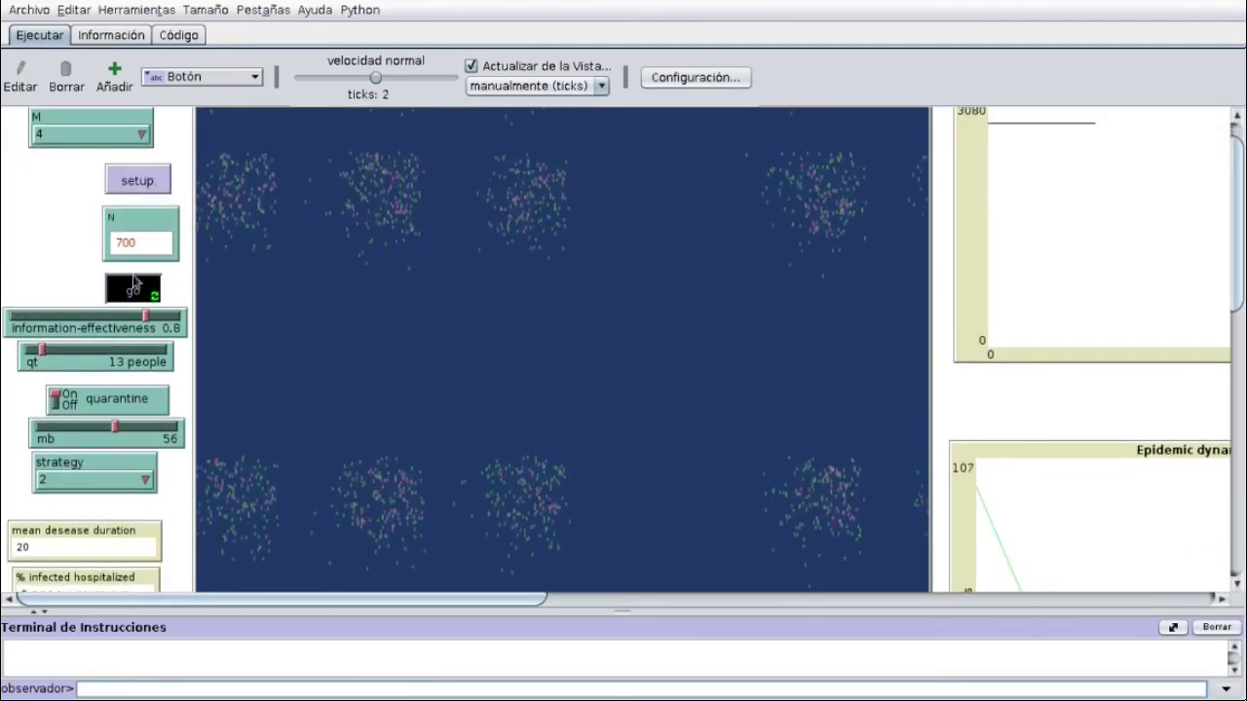
{"action": "left_click", "coordinate": [101, 480]}
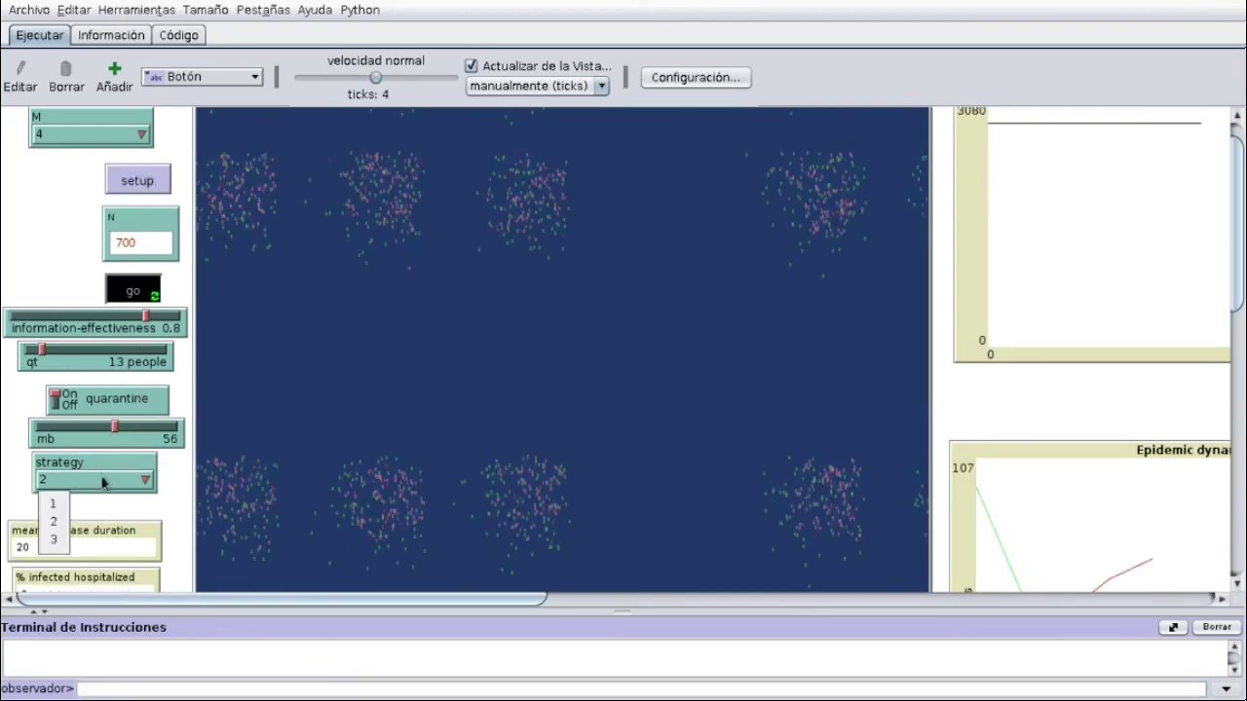
- Switch the running model to strategy 1 and let it continue to about tick 460
{"action": "left_click", "coordinate": [50, 504]}
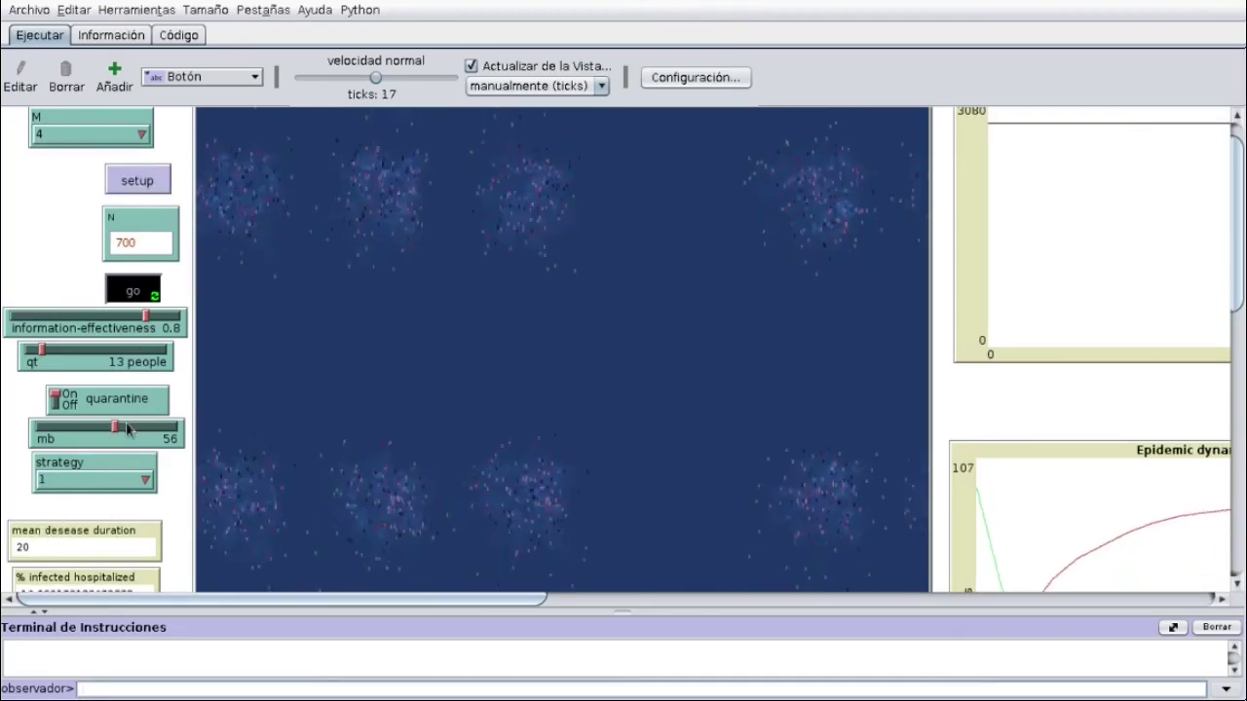
{"action": "scroll", "coordinate": [649, 361], "scroll_direction": "up", "scroll_amount": 2}
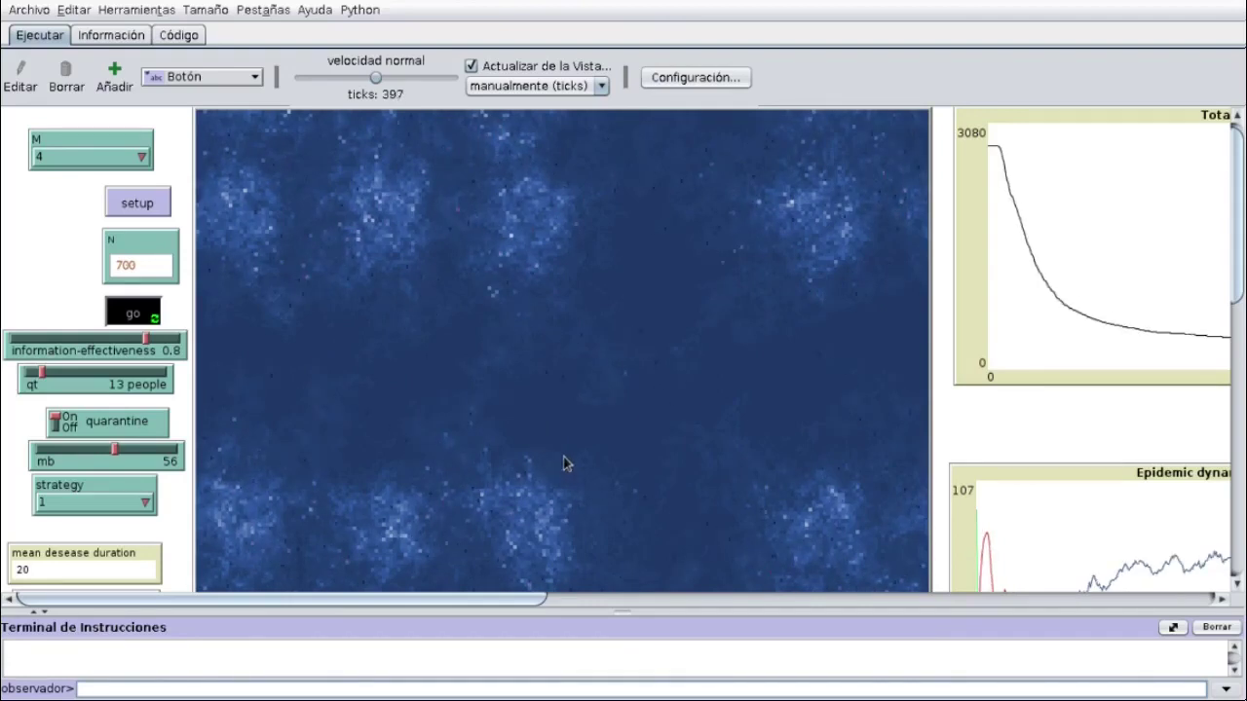
{"action": "scroll", "coordinate": [413, 475], "scroll_direction": "down", "scroll_amount": 3}
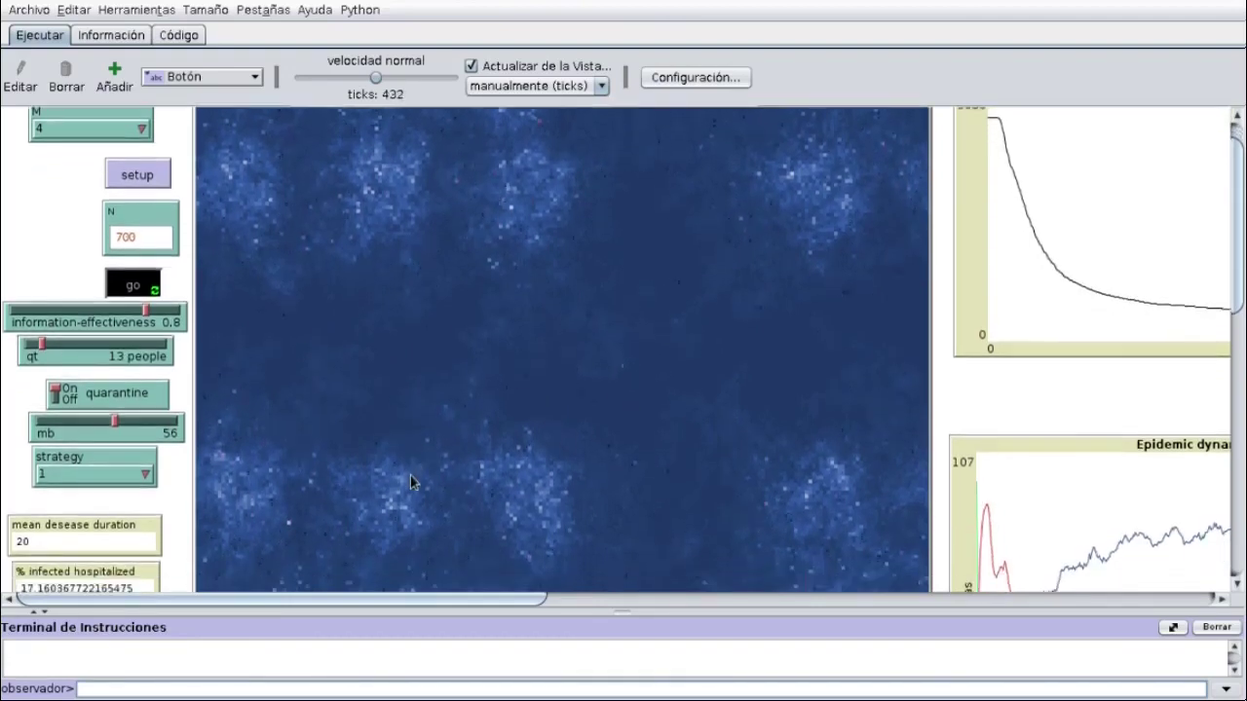
{"action": "scroll", "coordinate": [410, 476], "scroll_direction": "down", "scroll_amount": 1}
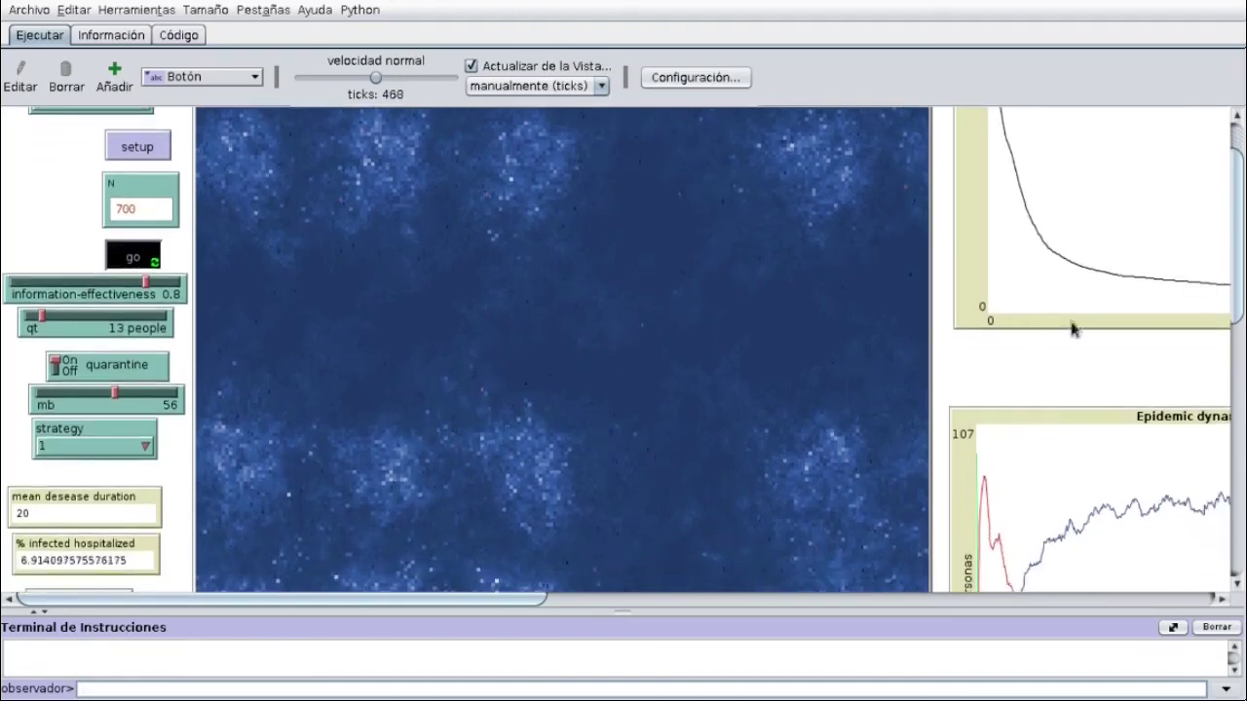
- Inspect the Epidemic dynamics, Asymptomatic and Tasa de mortalidad plots as the run passes tick 1100
{"action": "left_click_drag", "start_coordinate": [1237, 256], "coordinate": [1237, 329]}
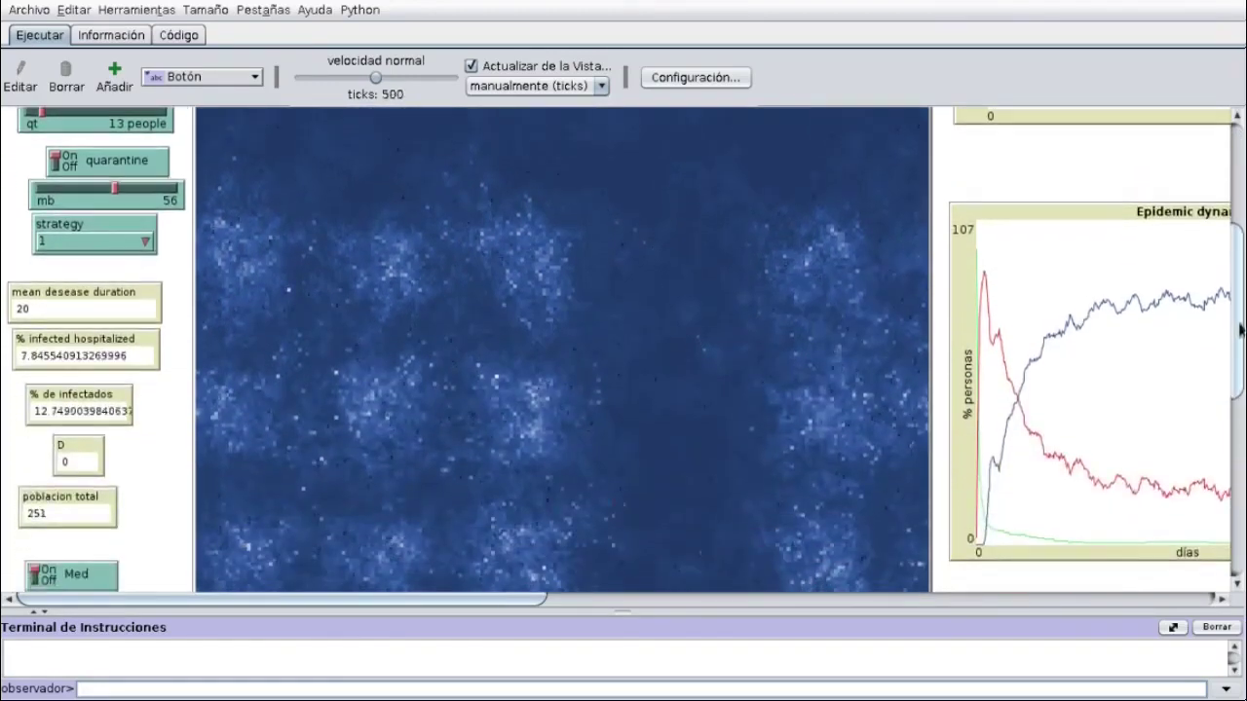
{"action": "left_click_drag", "start_coordinate": [457, 598], "coordinate": [618, 504]}
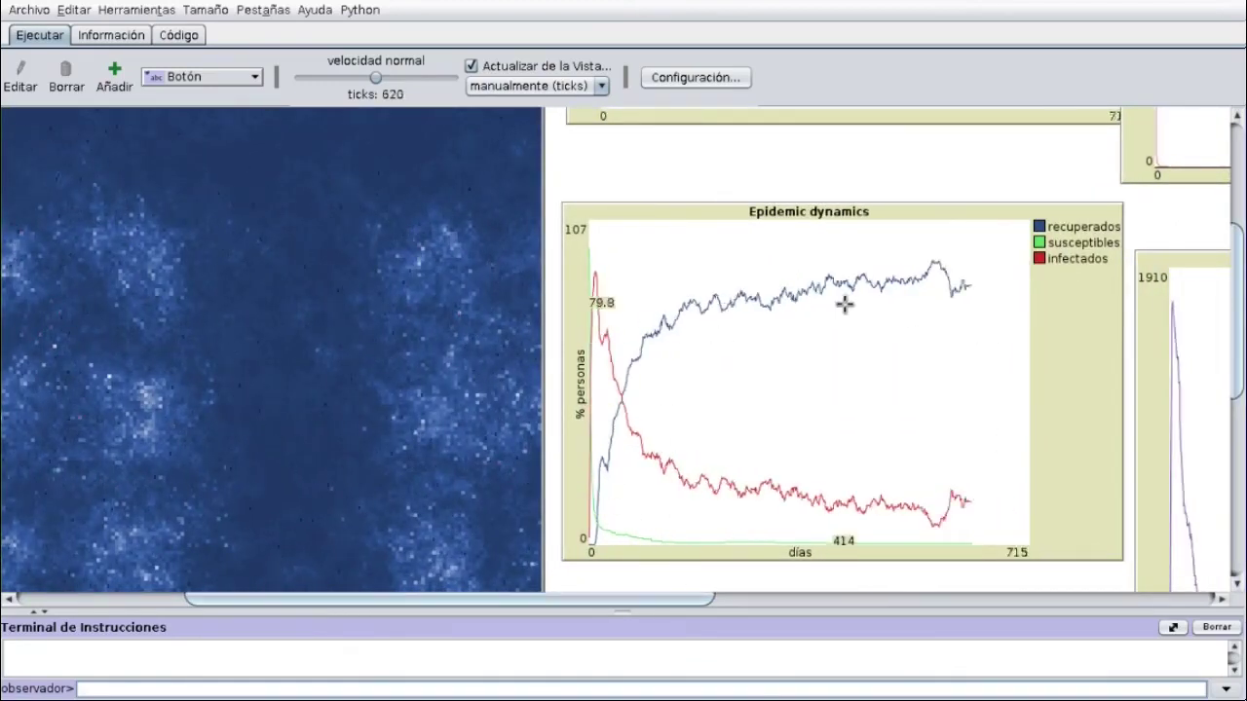
{"action": "left_click_drag", "start_coordinate": [685, 592], "coordinate": [808, 592]}
{"action": "scroll", "coordinate": [610, 454], "scroll_direction": "down", "scroll_amount": 3}
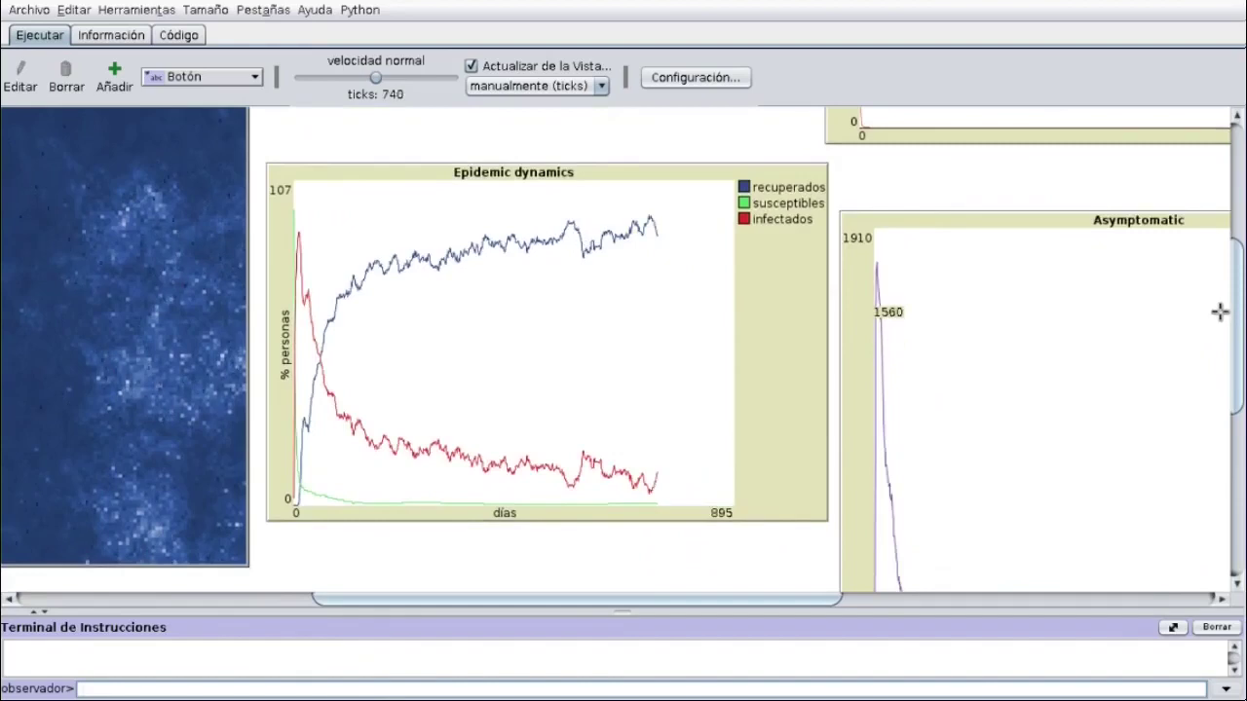
{"action": "left_click_drag", "start_coordinate": [1234, 312], "coordinate": [1235, 365]}
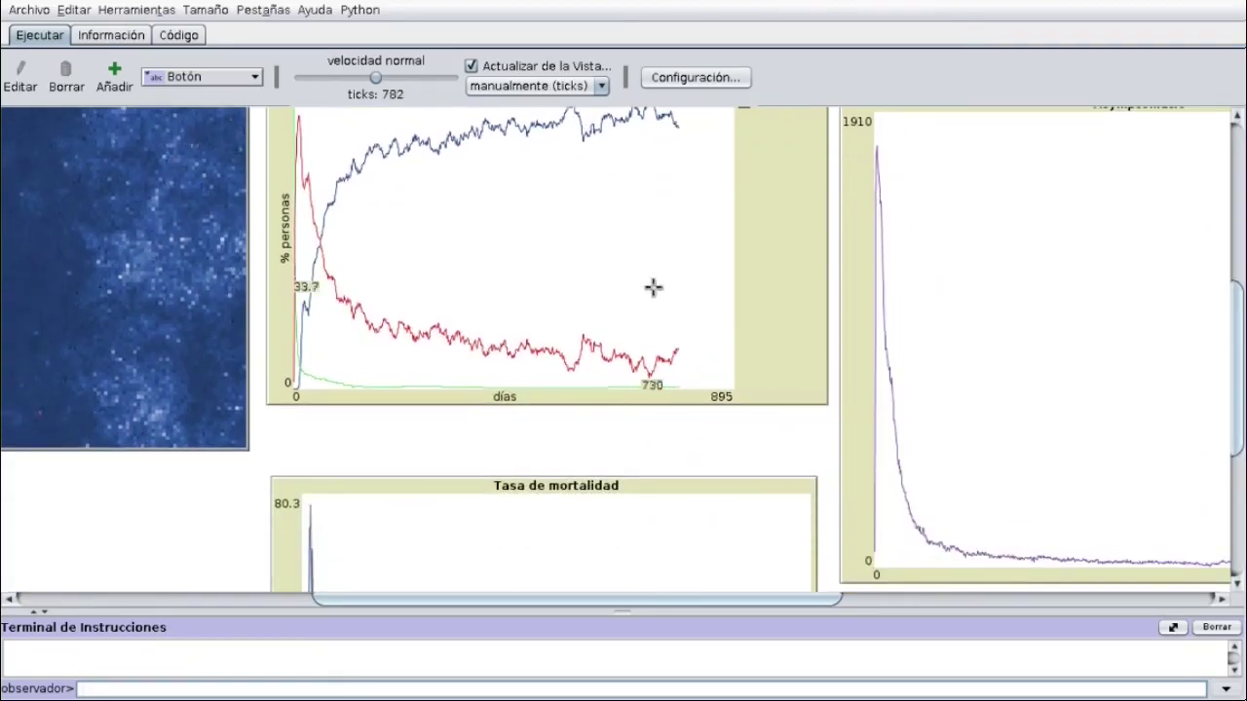
{"action": "left_click_drag", "start_coordinate": [1233, 390], "coordinate": [1228, 515]}
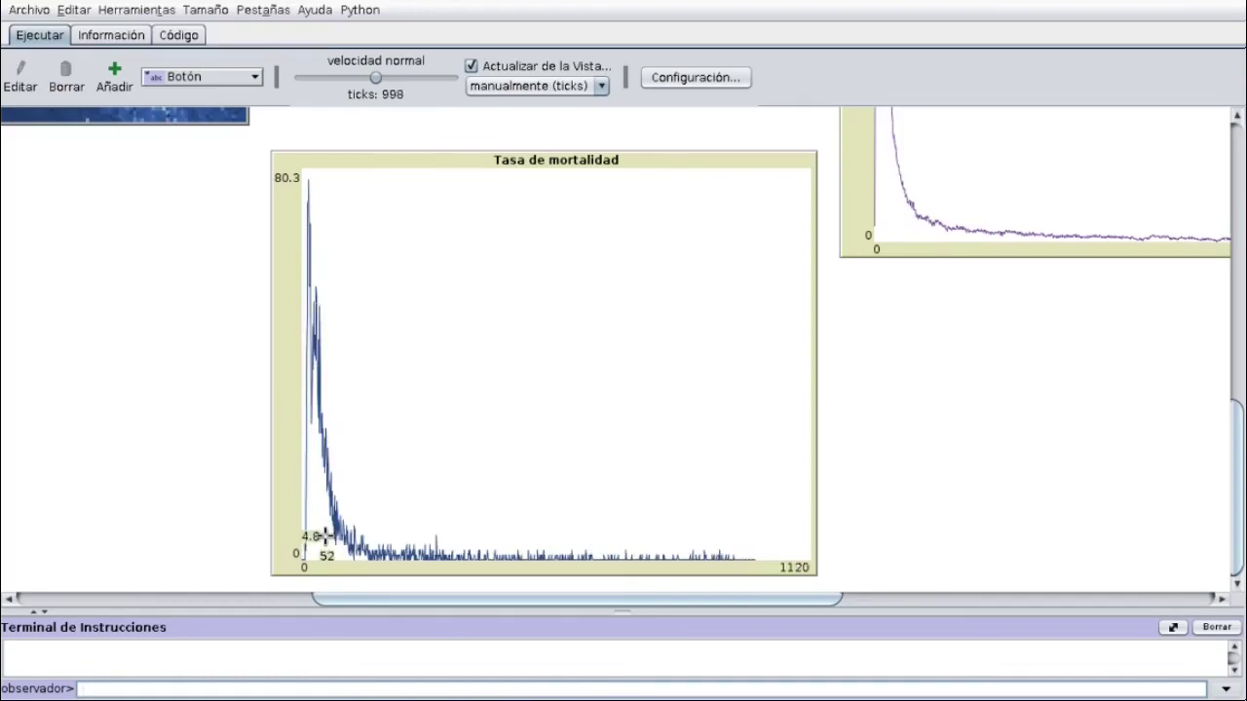
{"action": "left_click_drag", "start_coordinate": [790, 610], "coordinate": [448, 601]}
{"action": "scroll", "coordinate": [679, 473], "scroll_direction": "up", "scroll_amount": 2}
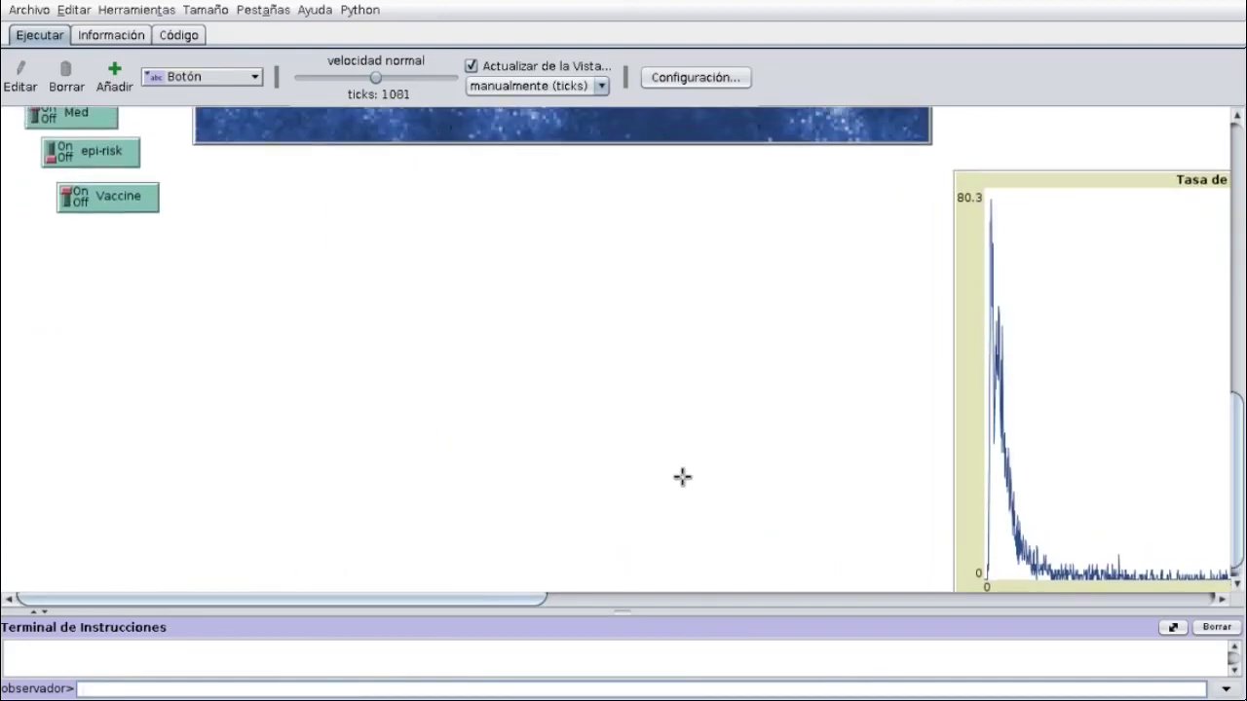
{"action": "left_click_drag", "start_coordinate": [1224, 439], "coordinate": [1218, 159]}
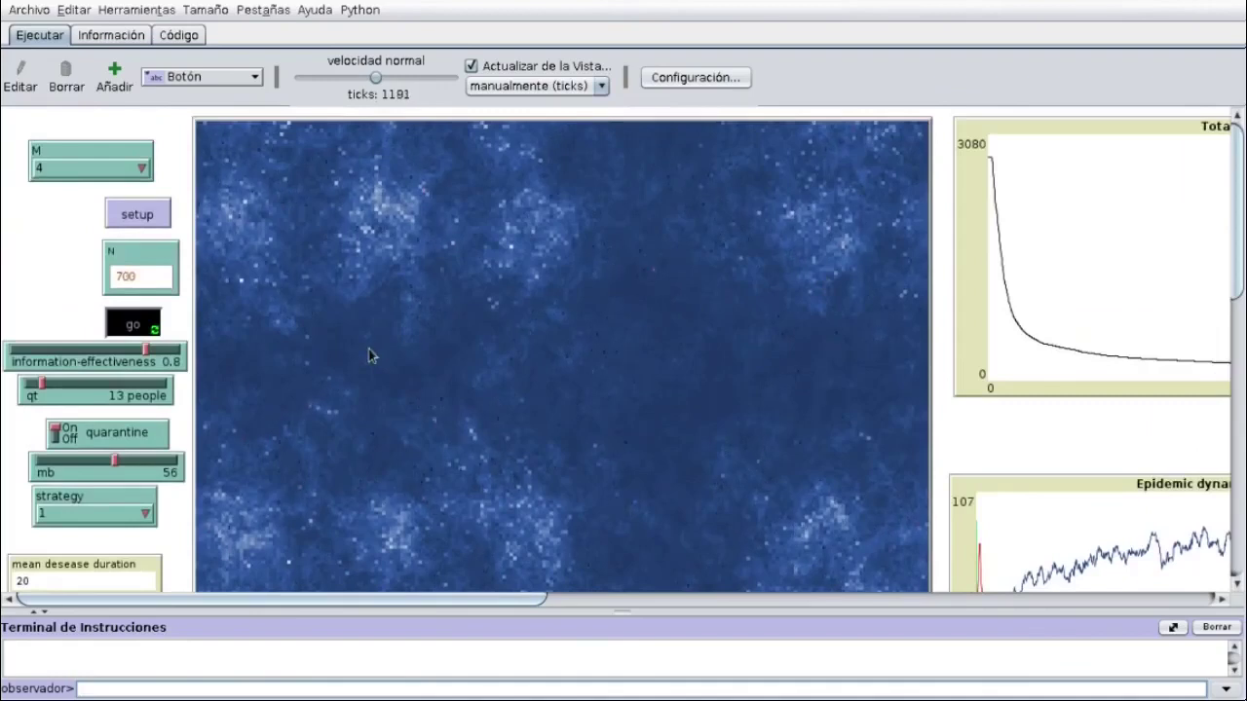
- Stop the run, reset with setup, and run go forever under strategy 2
{"action": "left_click", "coordinate": [145, 327]}
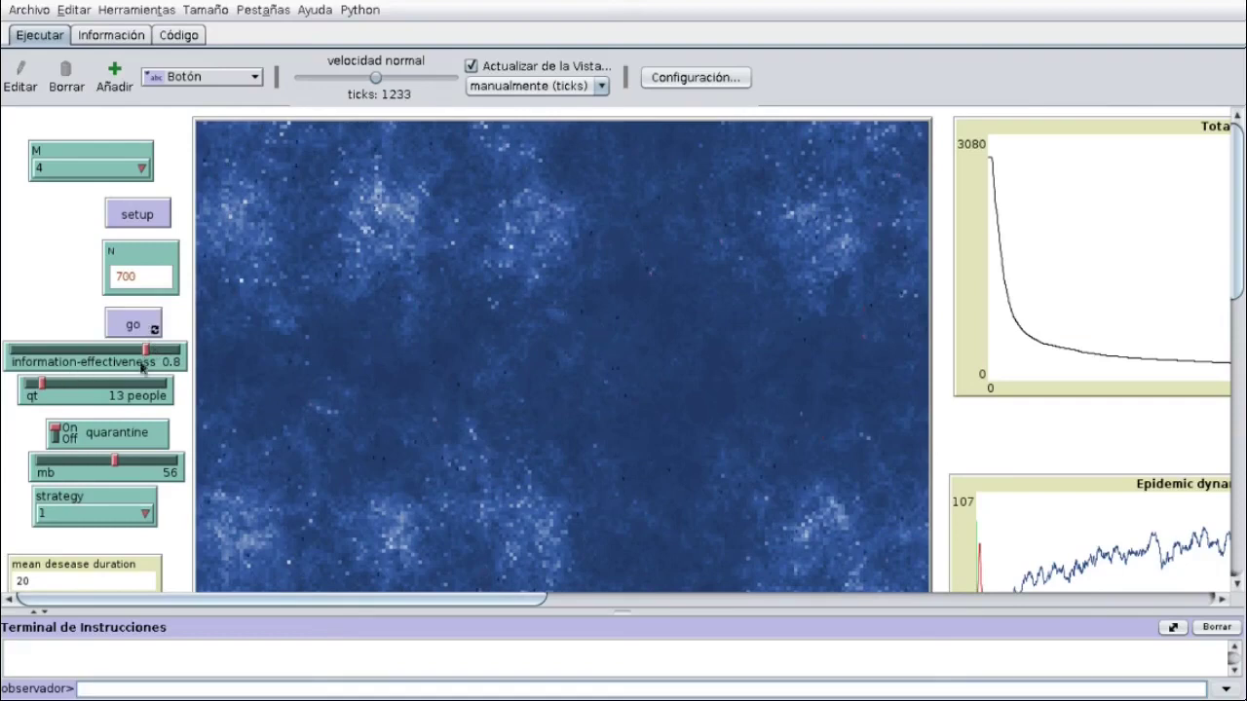
{"action": "left_click", "coordinate": [128, 218]}
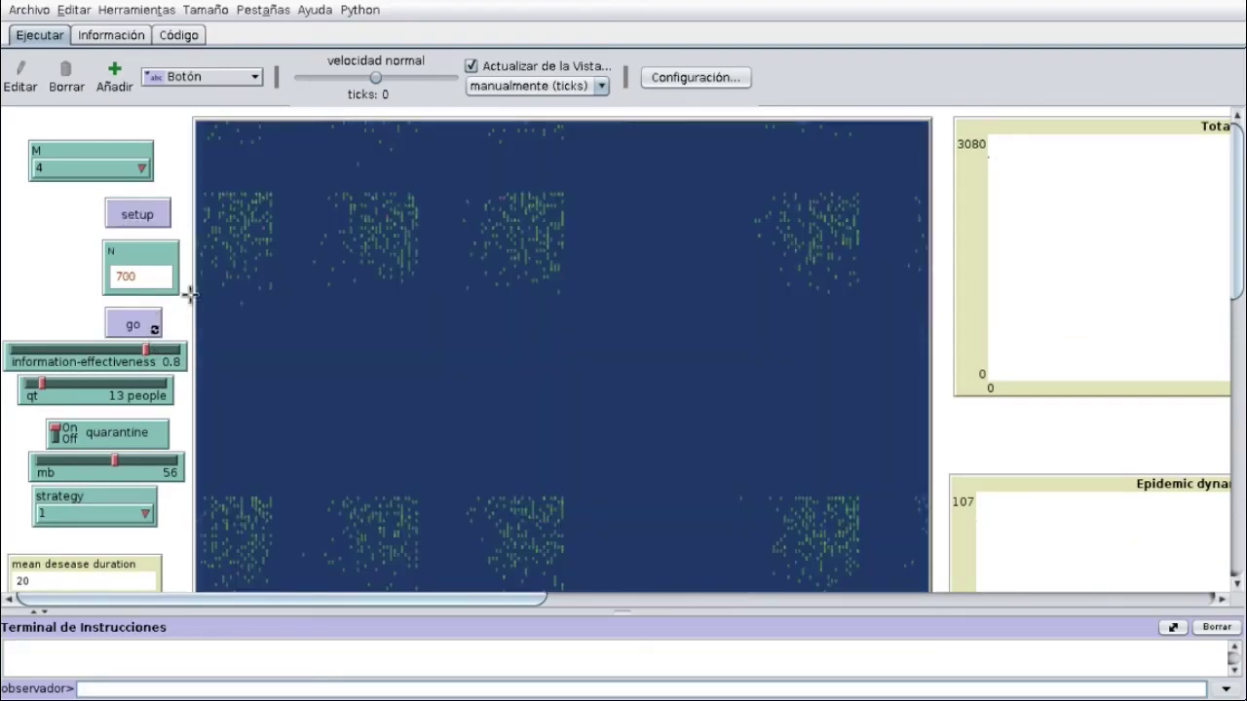
{"action": "scroll", "coordinate": [167, 537], "scroll_direction": "down", "scroll_amount": 3}
{"action": "left_click", "coordinate": [144, 486]}
{"action": "left_click", "coordinate": [54, 527]}
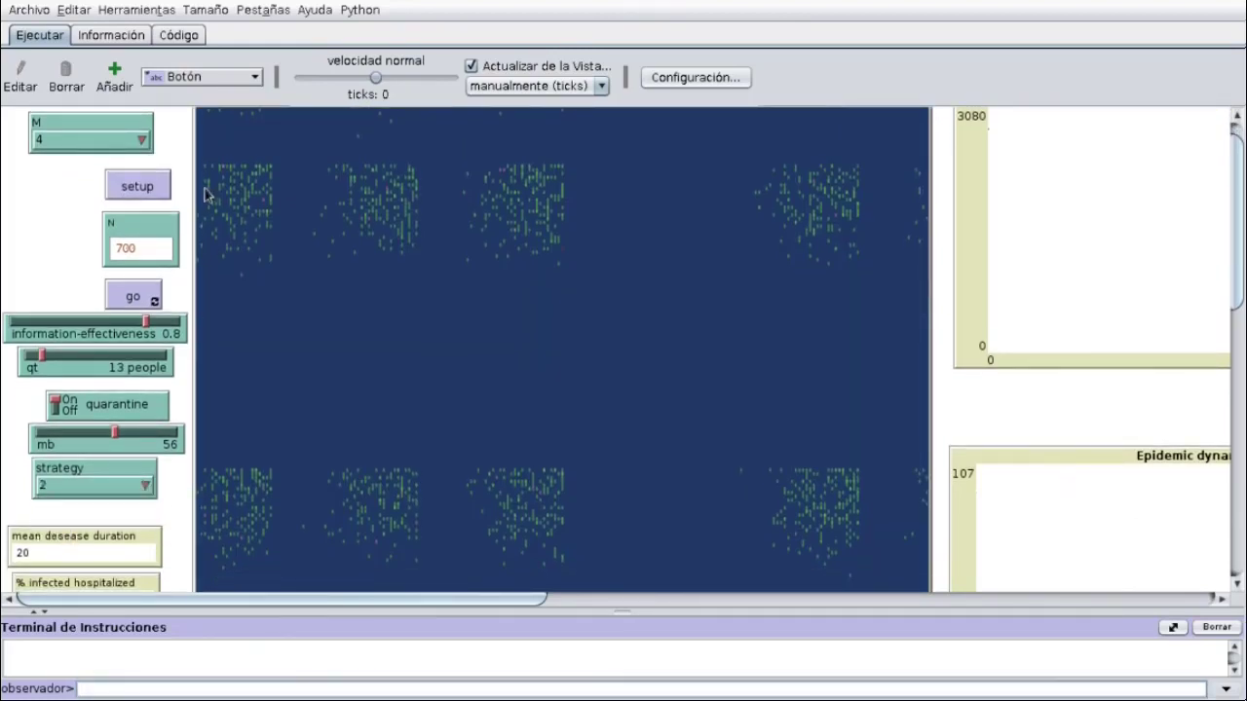
{"action": "left_click", "coordinate": [133, 297]}
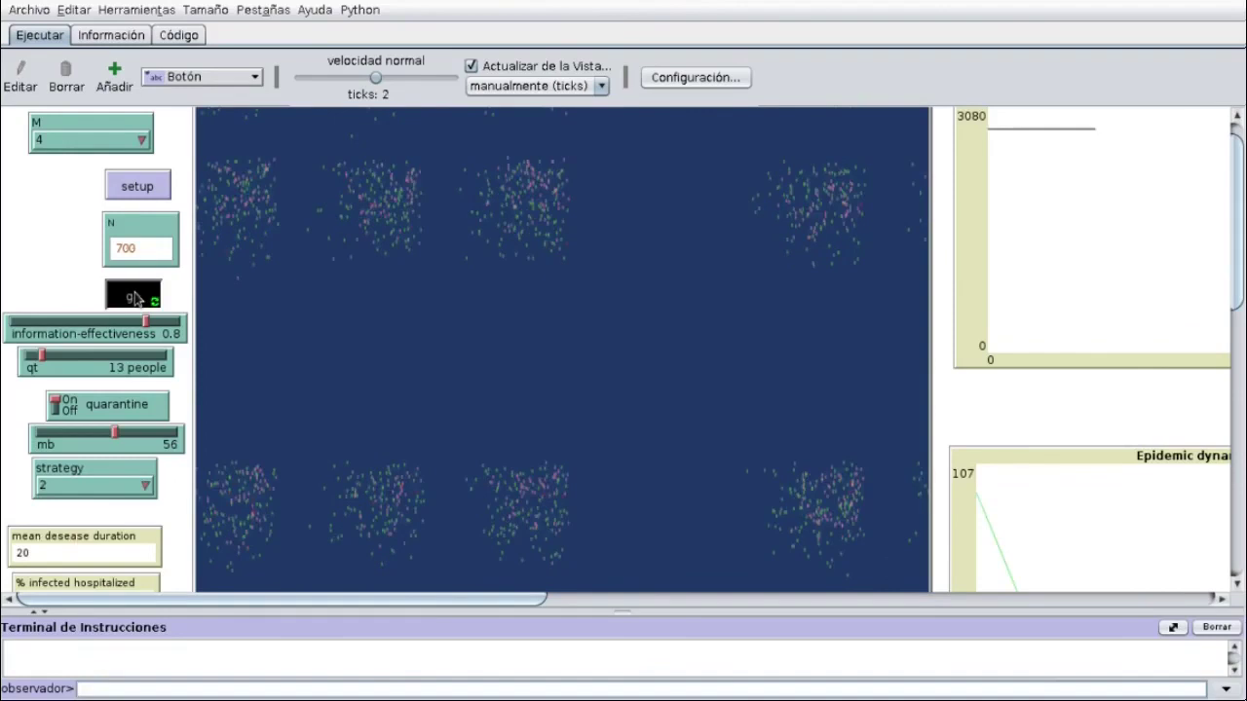
- Stop, reset, and start a fresh go forever run under strategy 3
{"action": "left_click", "coordinate": [141, 303]}
{"action": "left_click", "coordinate": [161, 193]}
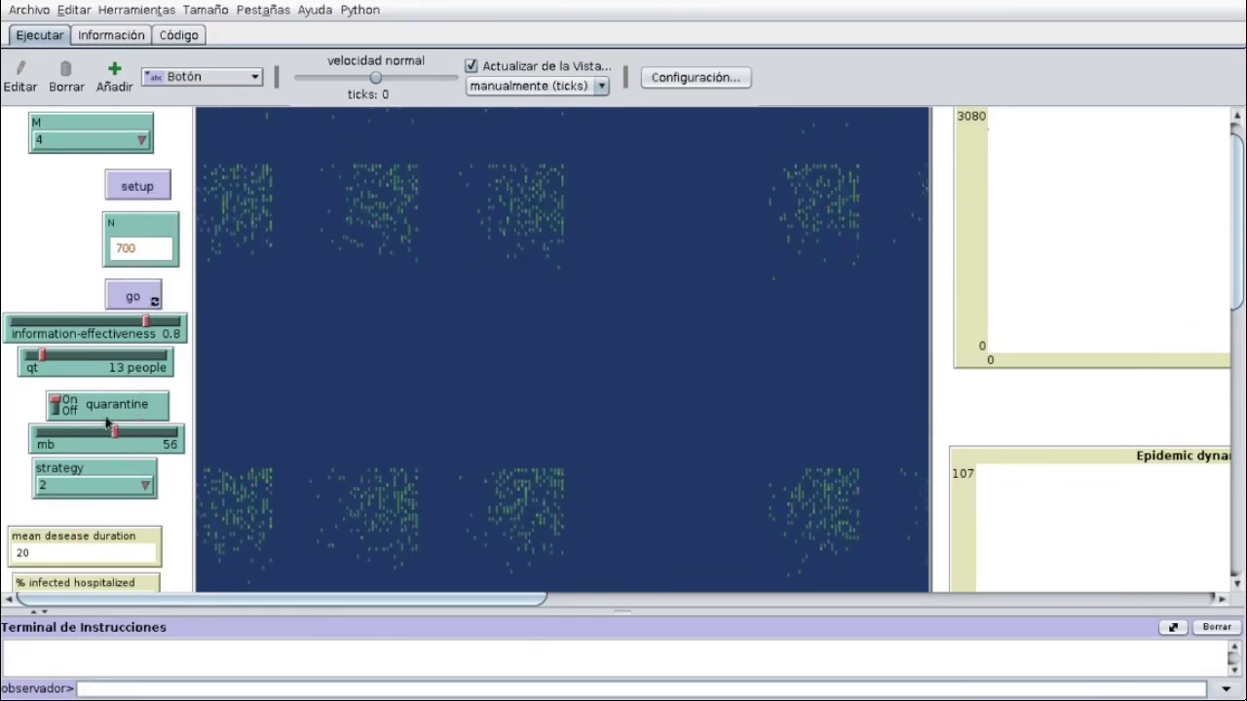
{"action": "left_click", "coordinate": [95, 487]}
{"action": "left_click", "coordinate": [59, 548]}
{"action": "left_click", "coordinate": [154, 193]}
{"action": "left_click", "coordinate": [154, 301]}
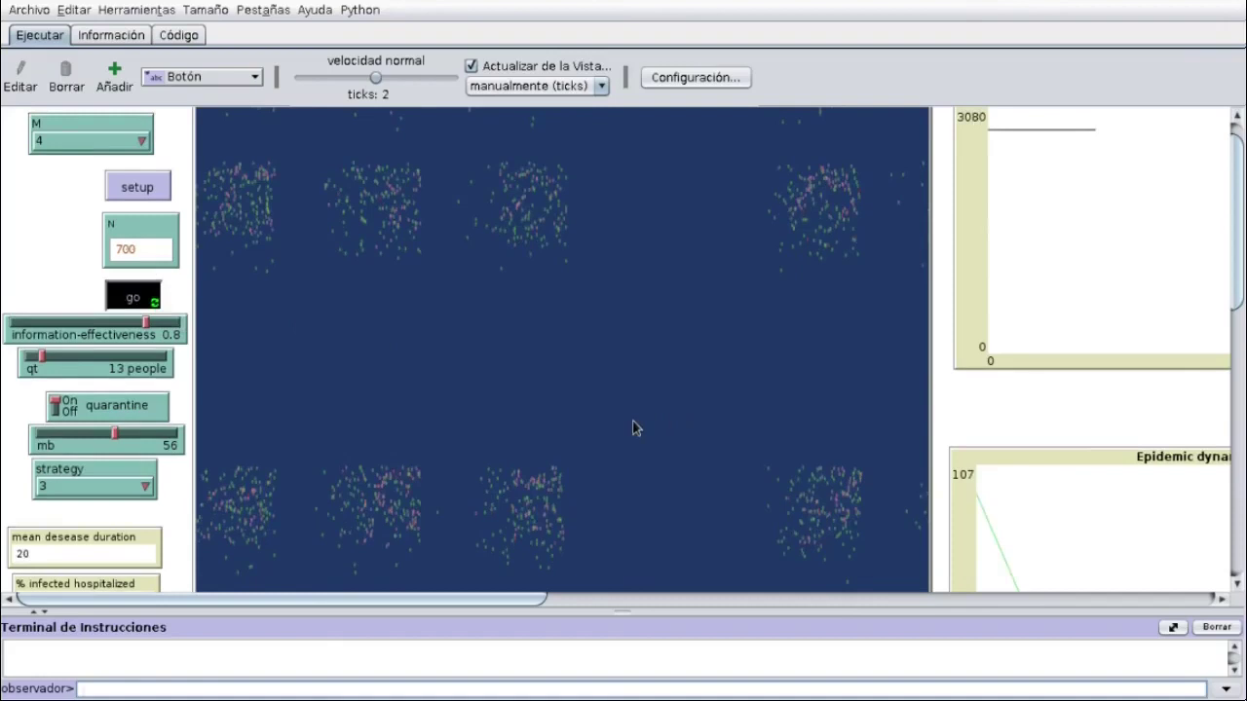
{"action": "scroll", "coordinate": [634, 429], "scroll_direction": "down", "scroll_amount": 3}
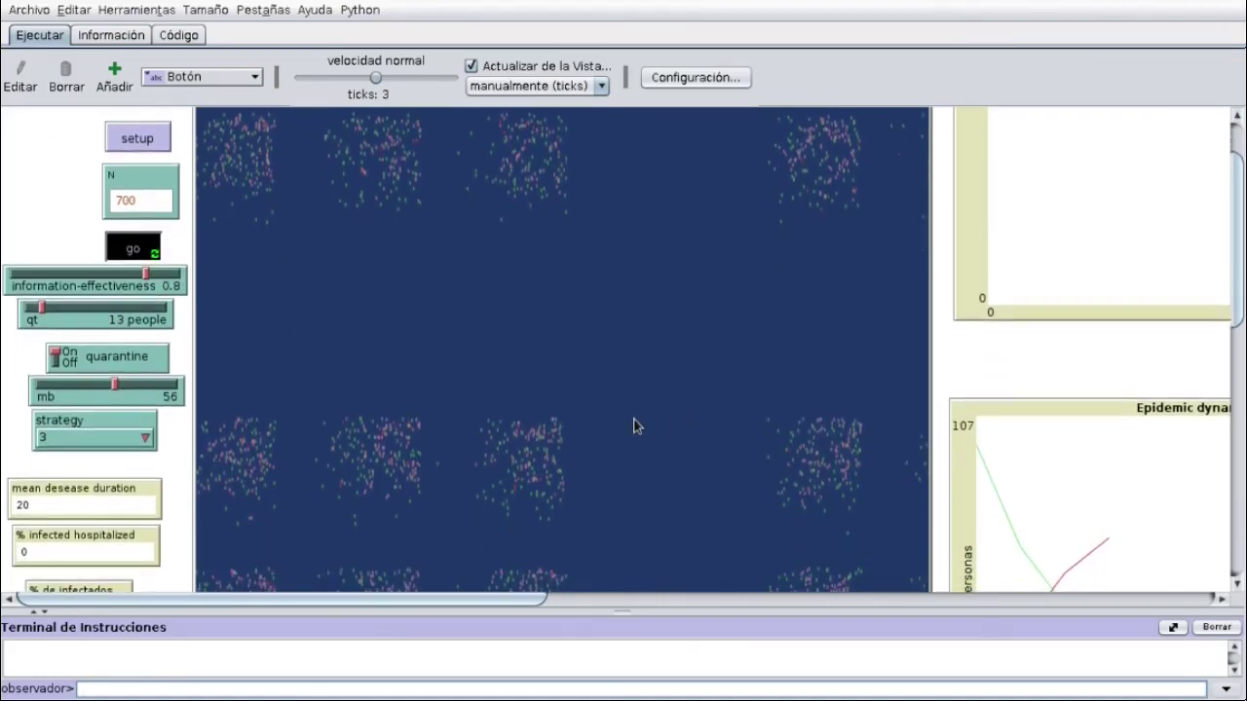
{"action": "scroll", "coordinate": [633, 424], "scroll_direction": "down", "scroll_amount": 2}
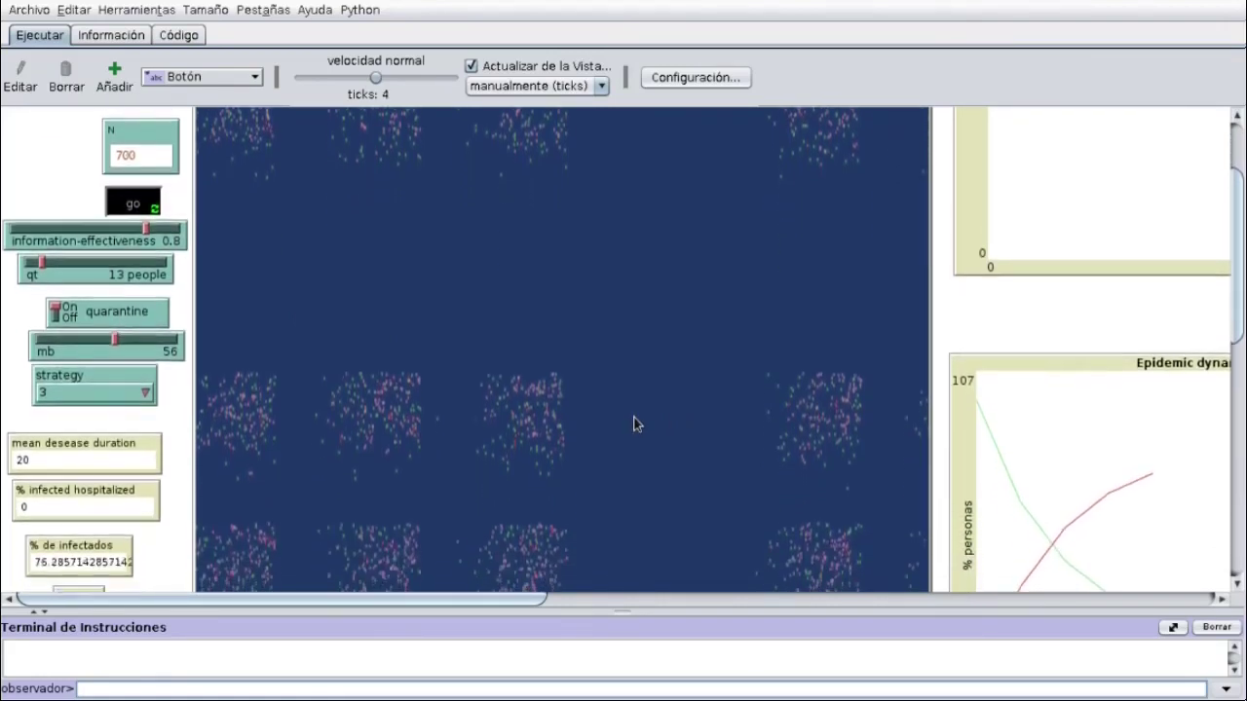
{"action": "scroll", "coordinate": [633, 425], "scroll_direction": "down", "scroll_amount": 1}
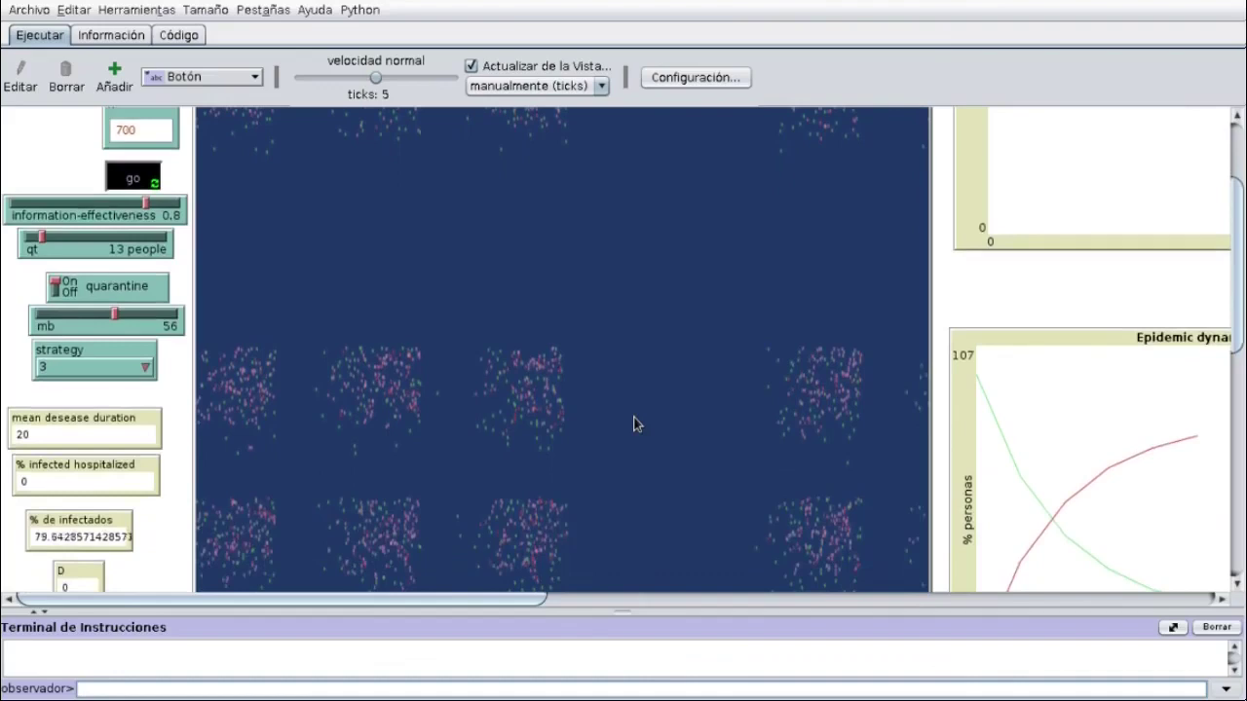
{"action": "scroll", "coordinate": [603, 400], "scroll_direction": "down", "scroll_amount": 1}
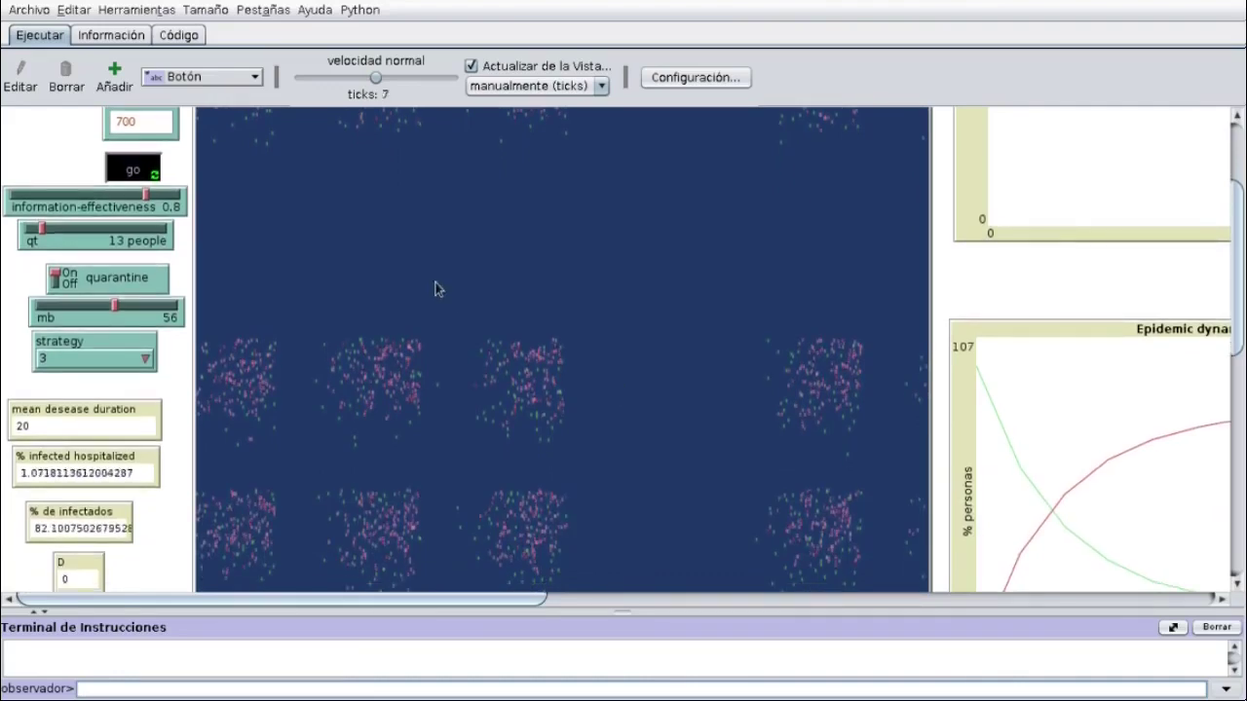
- Stop the strategy 3 run and view the Código tab at setup-personas
{"action": "left_click", "coordinate": [144, 166]}
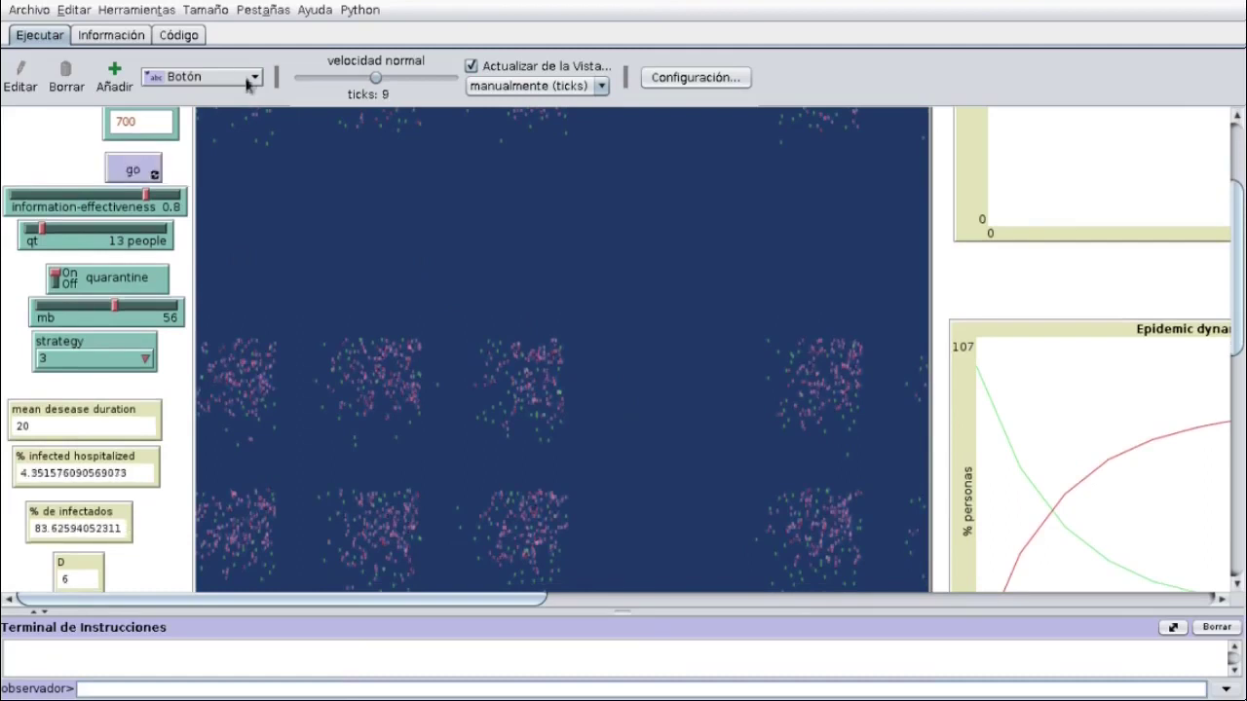
{"action": "left_click", "coordinate": [179, 35]}
{"action": "scroll", "coordinate": [466, 332], "scroll_direction": "down", "scroll_amount": 5}
{"action": "scroll", "coordinate": [465, 332], "scroll_direction": "down", "scroll_amount": 10}
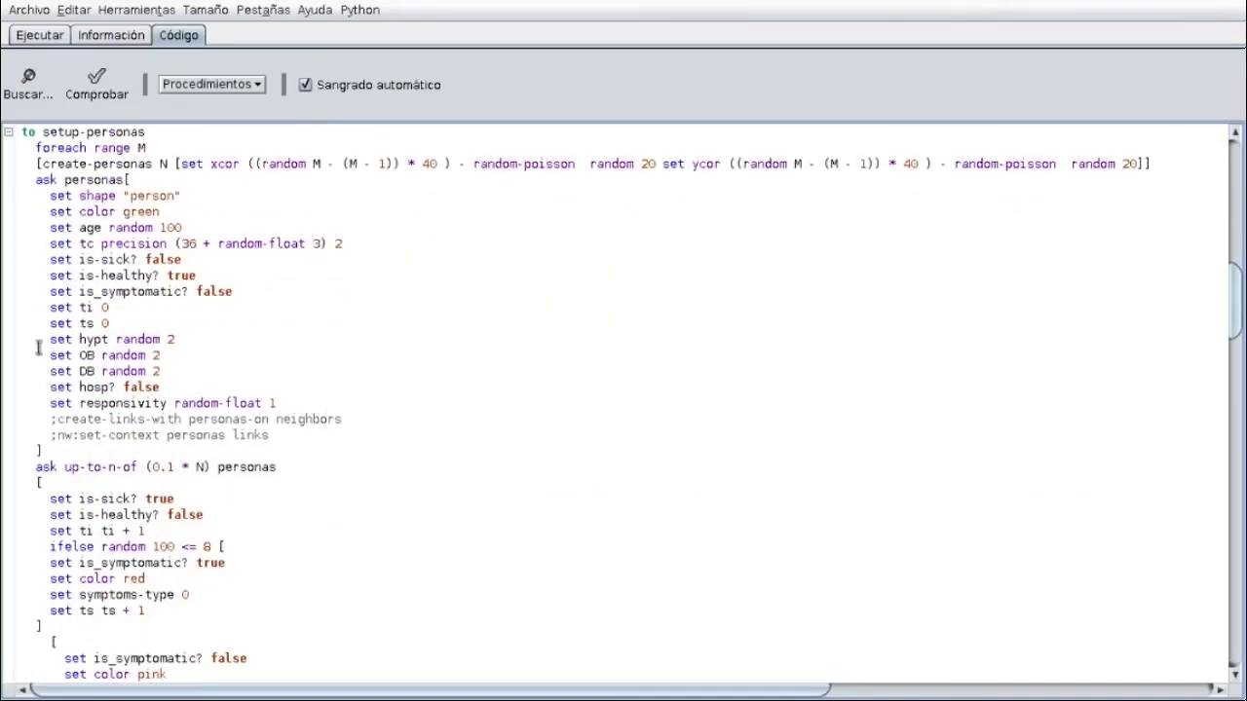
- Scroll the code to the move procedure and select its is-sick? condition
{"action": "scroll", "coordinate": [138, 440], "scroll_direction": "down", "scroll_amount": 13}
{"action": "scroll", "coordinate": [137, 441], "scroll_direction": "down", "scroll_amount": 7}
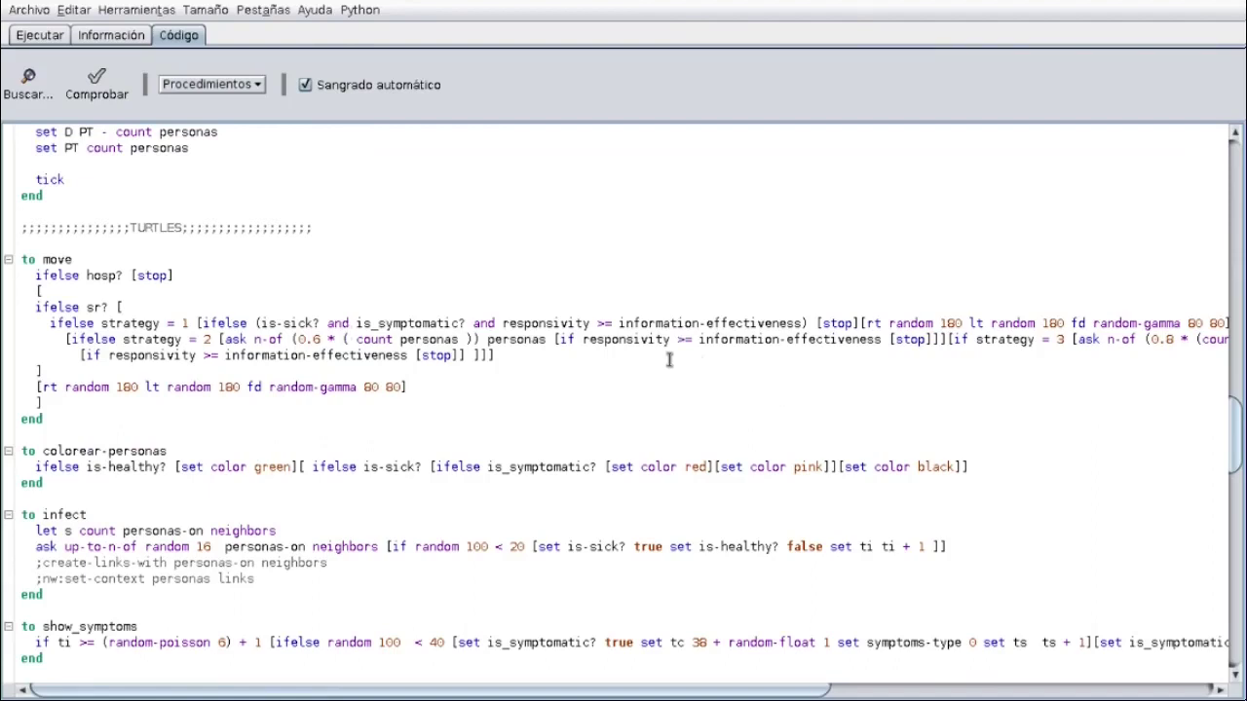
{"action": "scroll", "coordinate": [669, 360], "scroll_direction": "down", "scroll_amount": 2}
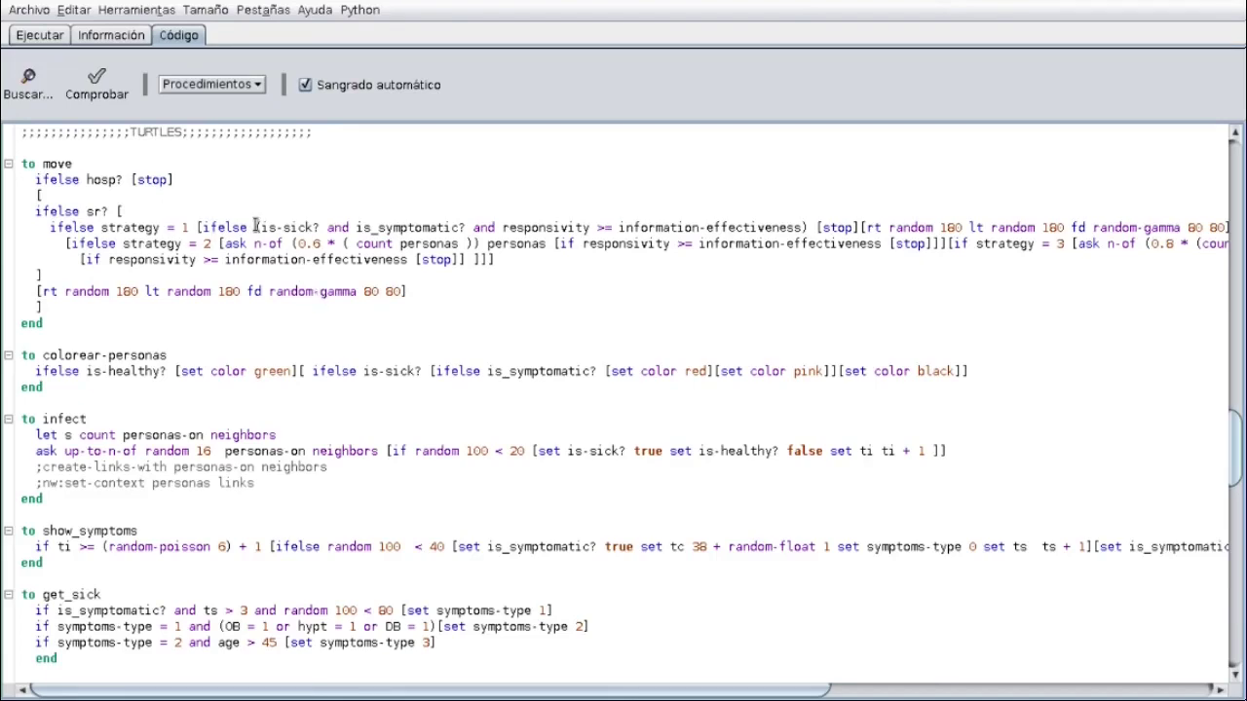
{"action": "left_click_drag", "start_coordinate": [262, 226], "coordinate": [297, 227]}
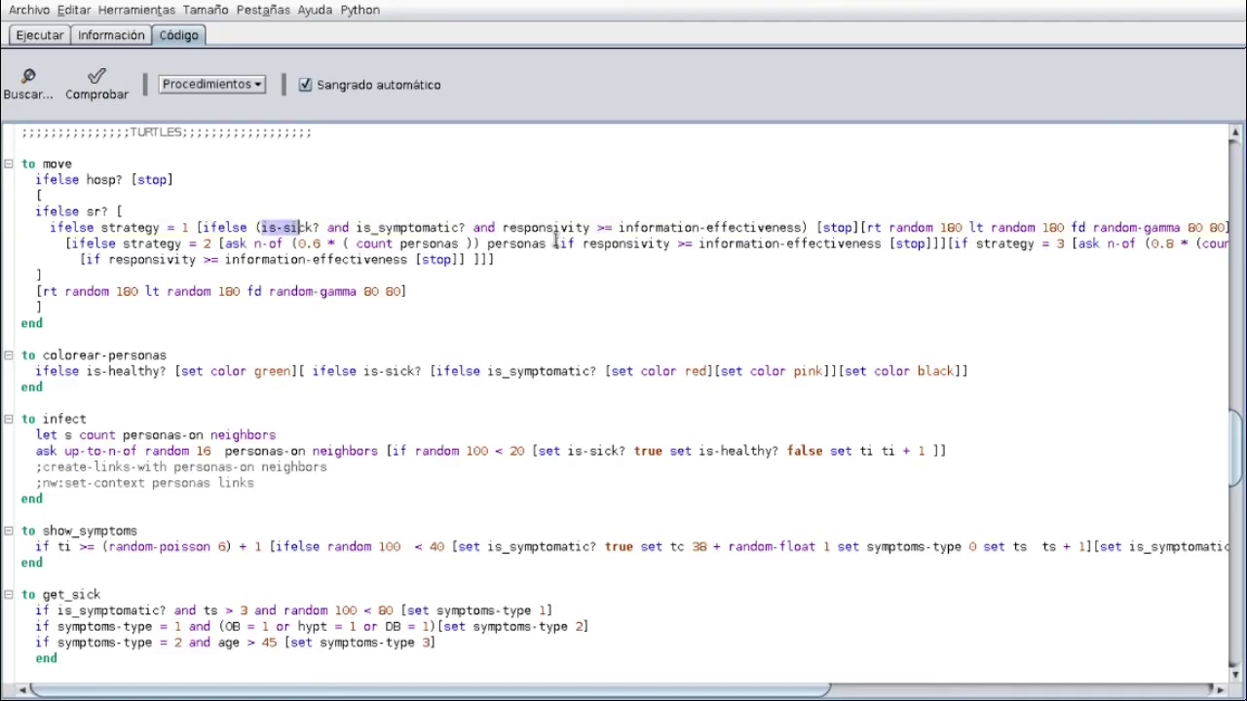
- Scroll down to the REPORTERS section, then select and deselect the random-beta reporter
{"action": "scroll", "coordinate": [643, 362], "scroll_direction": "down", "scroll_amount": 3}
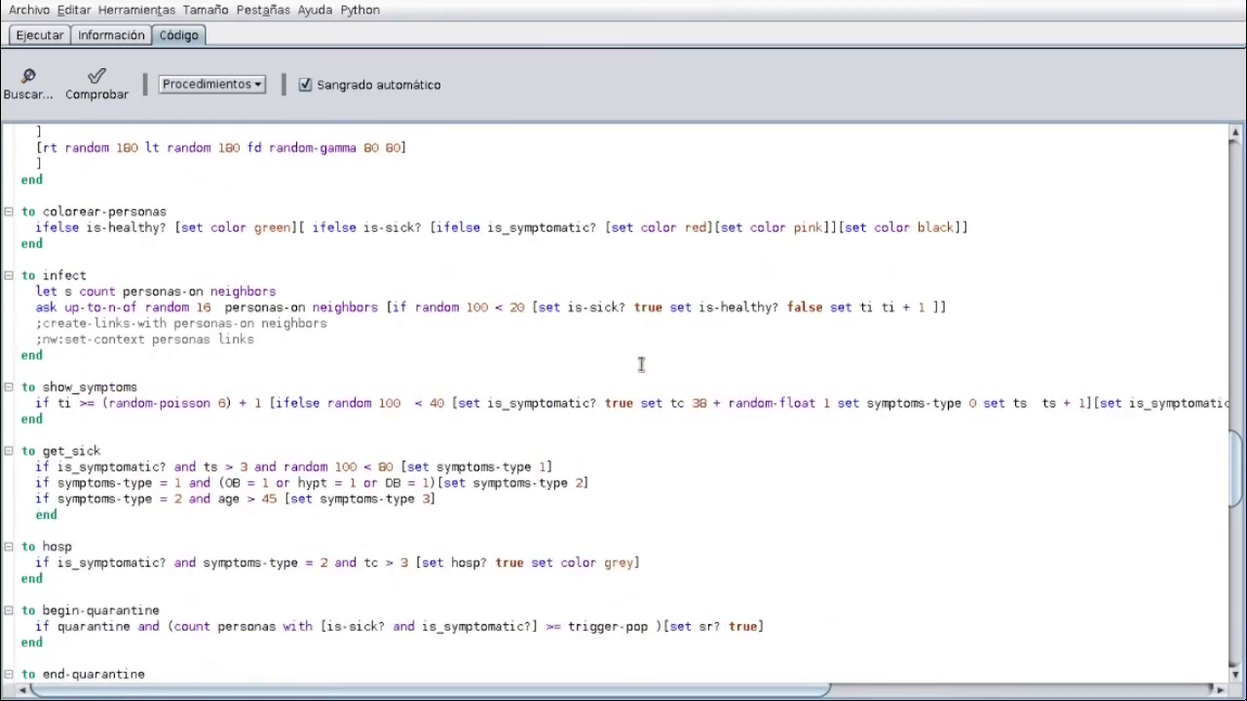
{"action": "scroll", "coordinate": [640, 364], "scroll_direction": "down", "scroll_amount": 2}
{"action": "scroll", "coordinate": [641, 364], "scroll_direction": "down", "scroll_amount": 2}
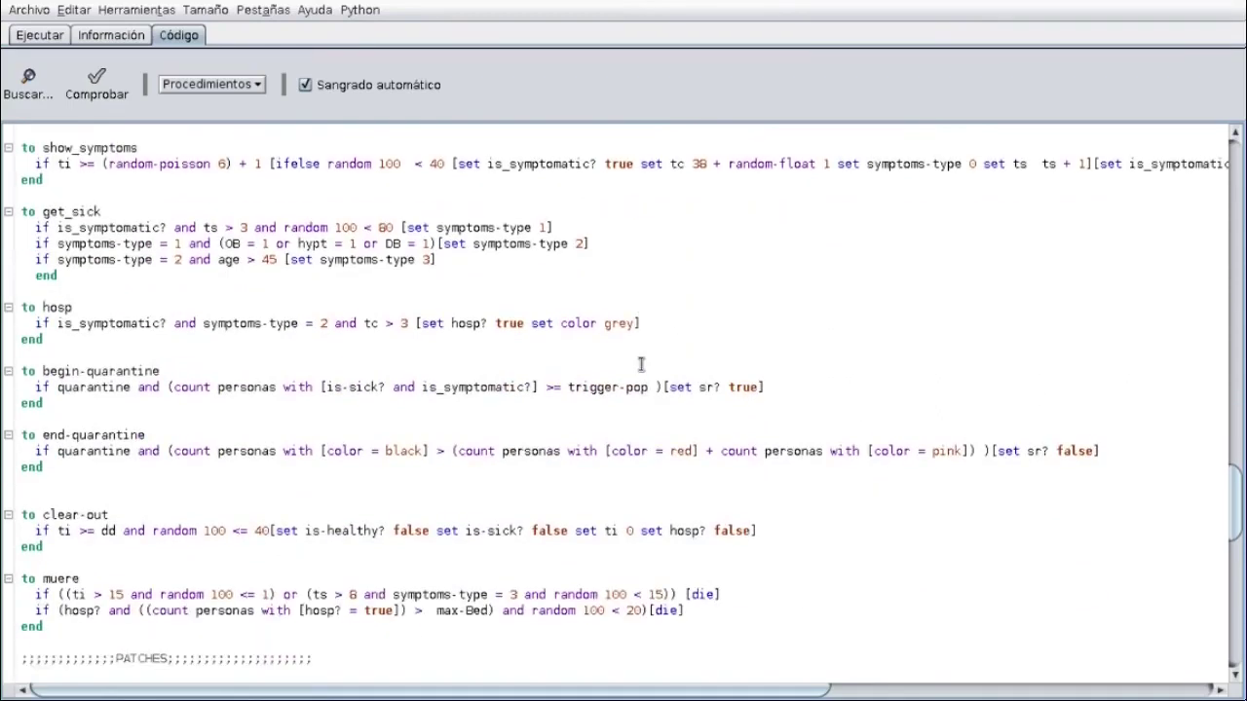
{"action": "scroll", "coordinate": [641, 364], "scroll_direction": "up", "scroll_amount": 4}
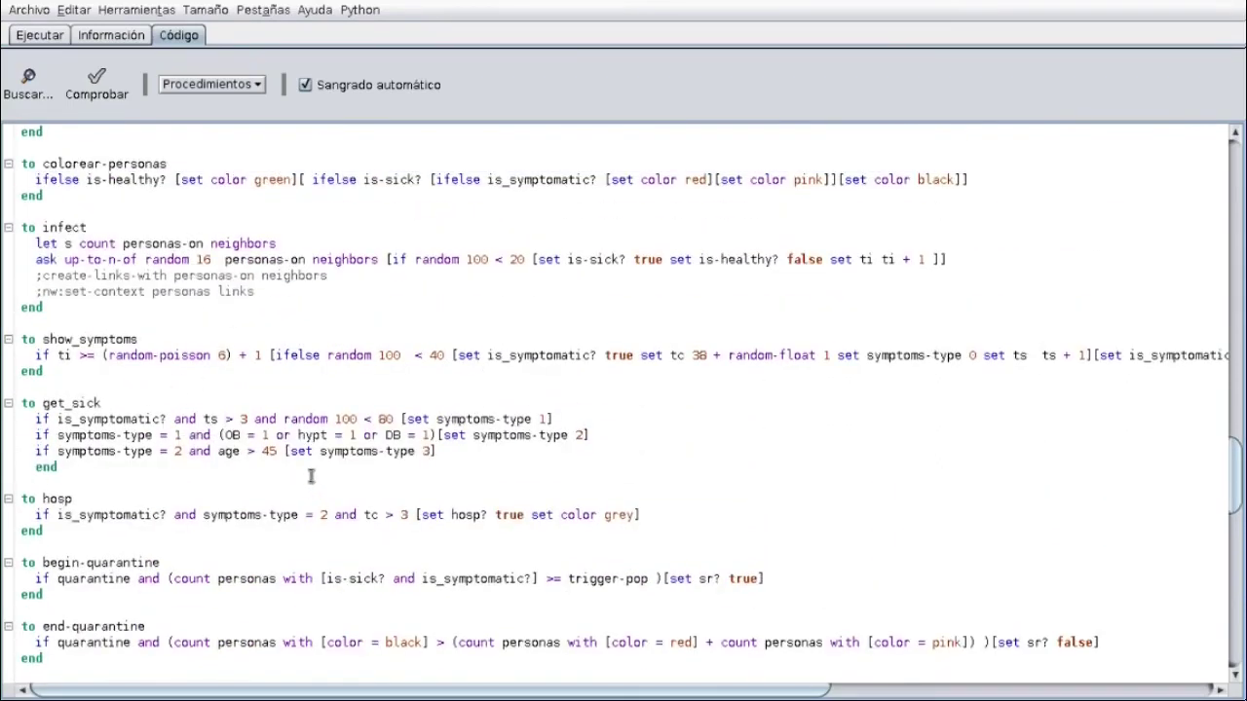
{"action": "scroll", "coordinate": [314, 474], "scroll_direction": "down", "scroll_amount": 15}
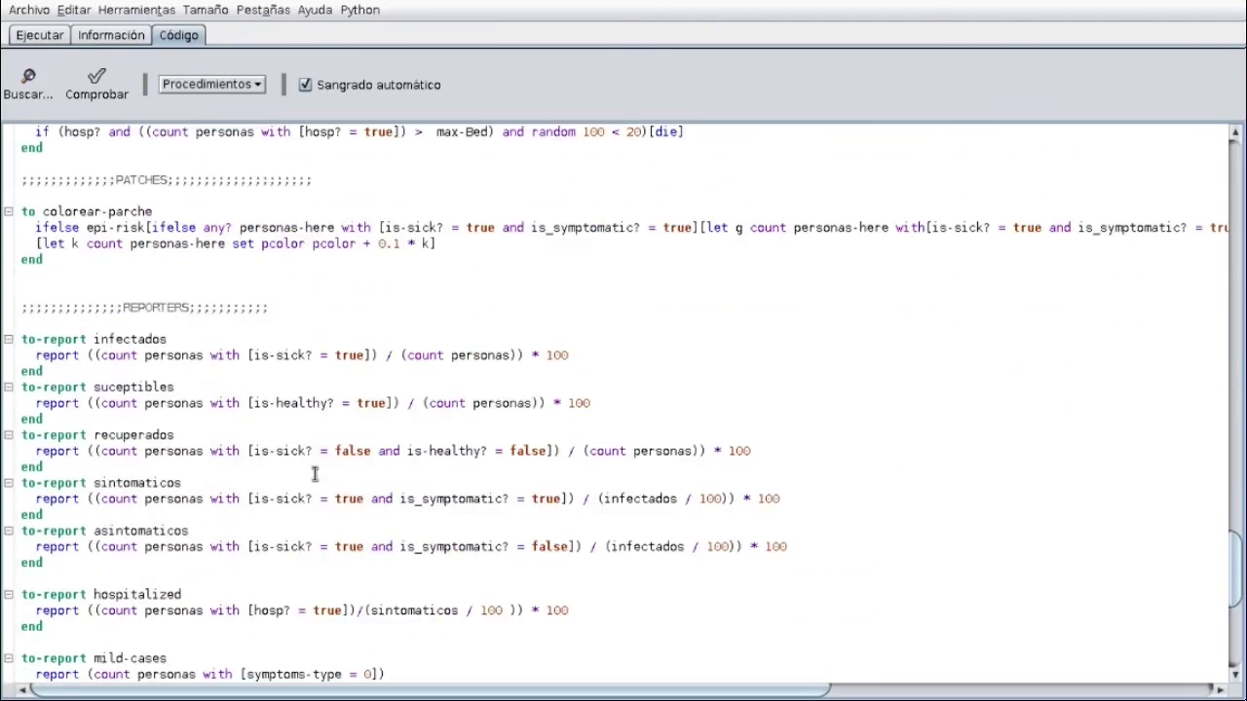
{"action": "scroll", "coordinate": [314, 474], "scroll_direction": "down", "scroll_amount": 3}
{"action": "scroll", "coordinate": [314, 474], "scroll_direction": "down", "scroll_amount": 1}
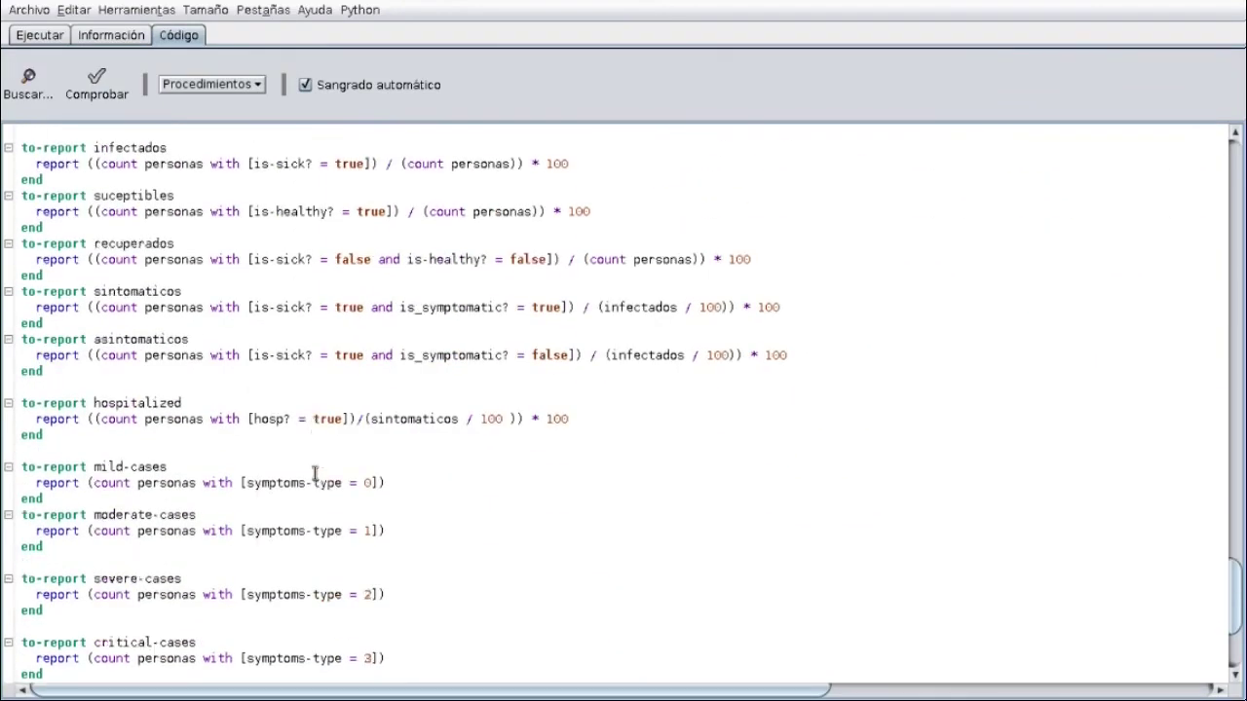
{"action": "scroll", "coordinate": [314, 474], "scroll_direction": "down", "scroll_amount": 5}
{"action": "scroll", "coordinate": [314, 474], "scroll_direction": "up", "scroll_amount": 4}
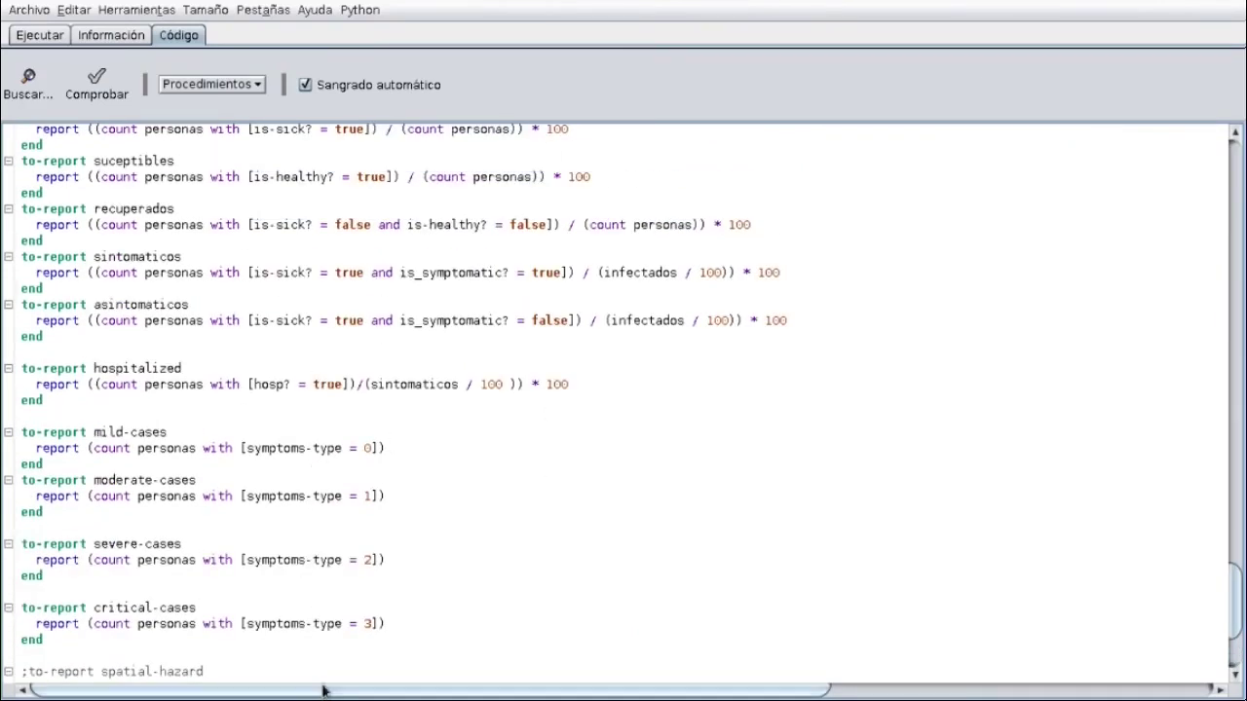
{"action": "scroll", "coordinate": [352, 662], "scroll_direction": "down", "scroll_amount": 3}
{"action": "scroll", "coordinate": [352, 665], "scroll_direction": "down", "scroll_amount": 1}
{"action": "left_click_drag", "start_coordinate": [272, 657], "coordinate": [37, 592]}
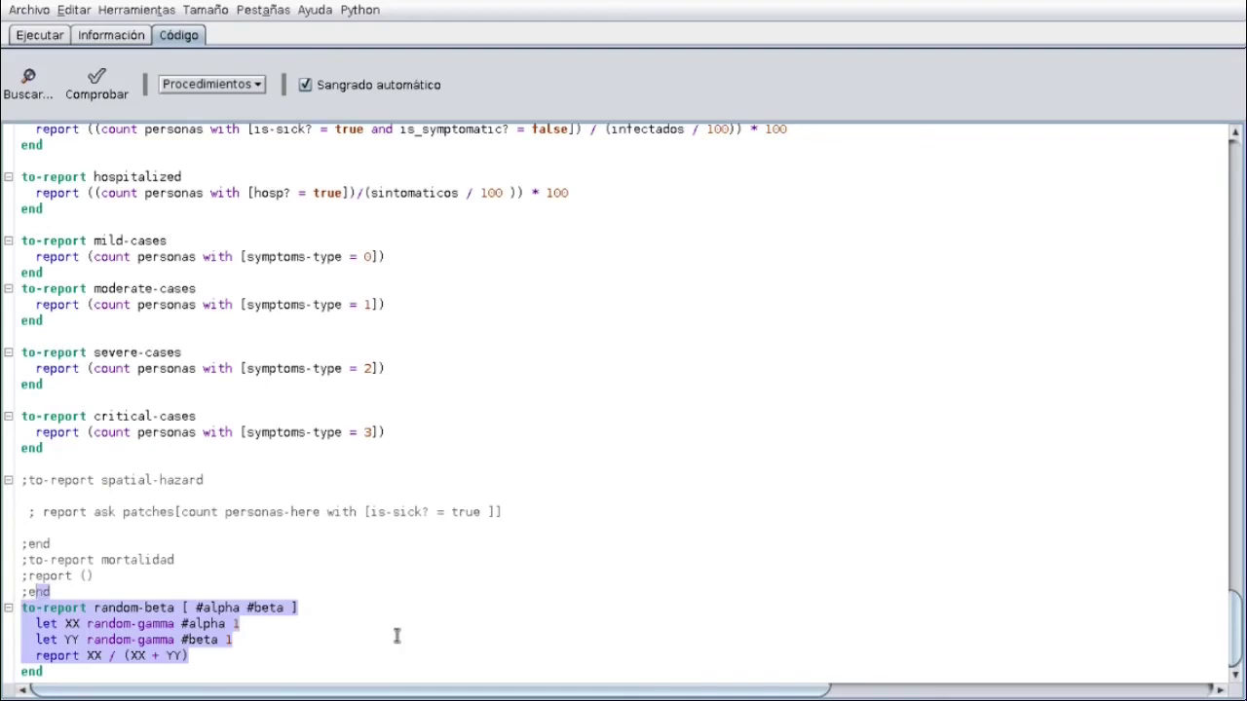
{"action": "left_click", "coordinate": [423, 570]}
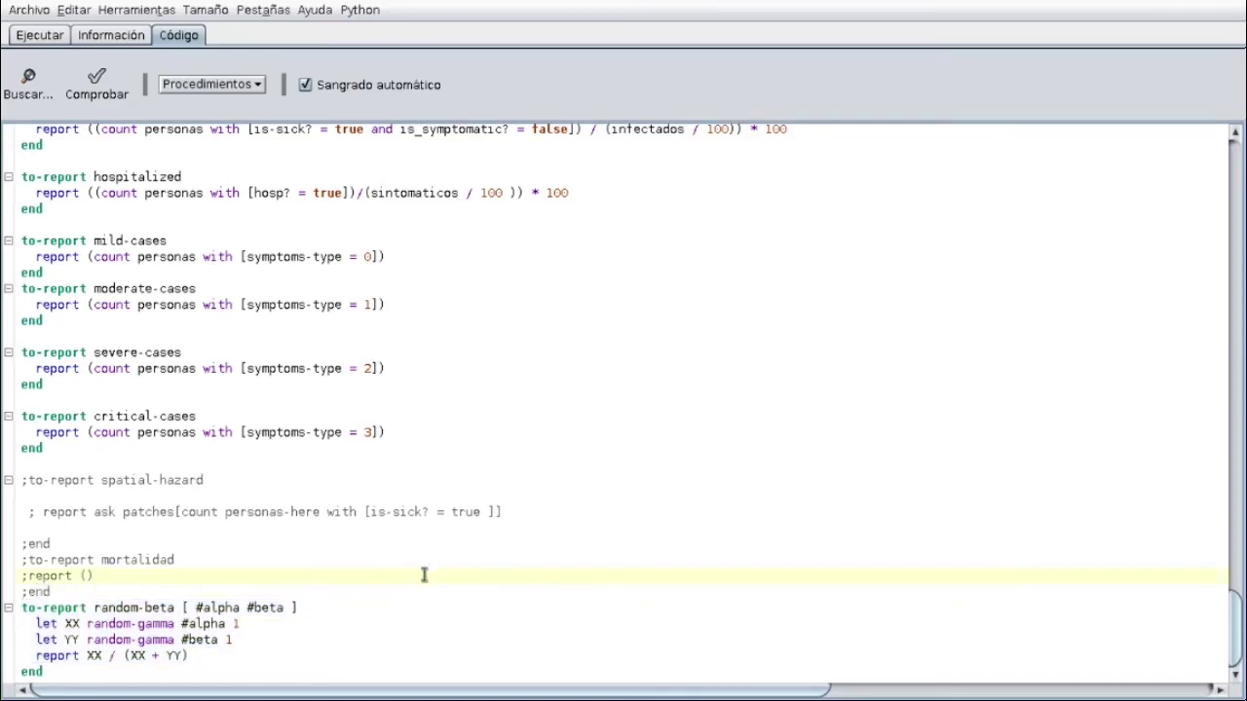